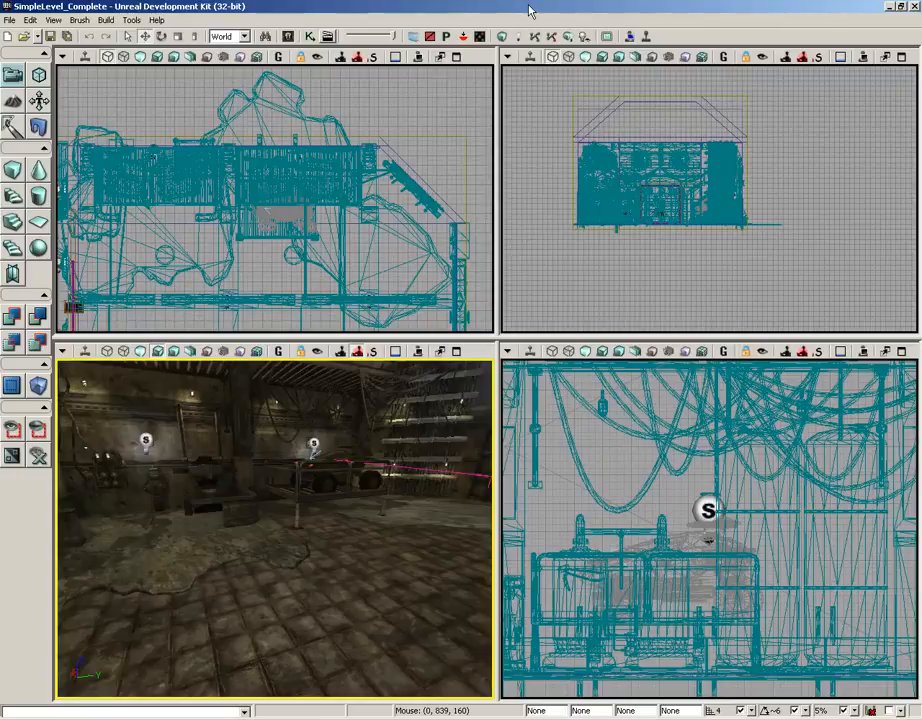
Place the PS_Fire particle system from the ParticleDemo package on top of the forge and close the Content Browser
{"action": "left_click_drag", "start_coordinate": [230, 537], "coordinate": [171, 531]}
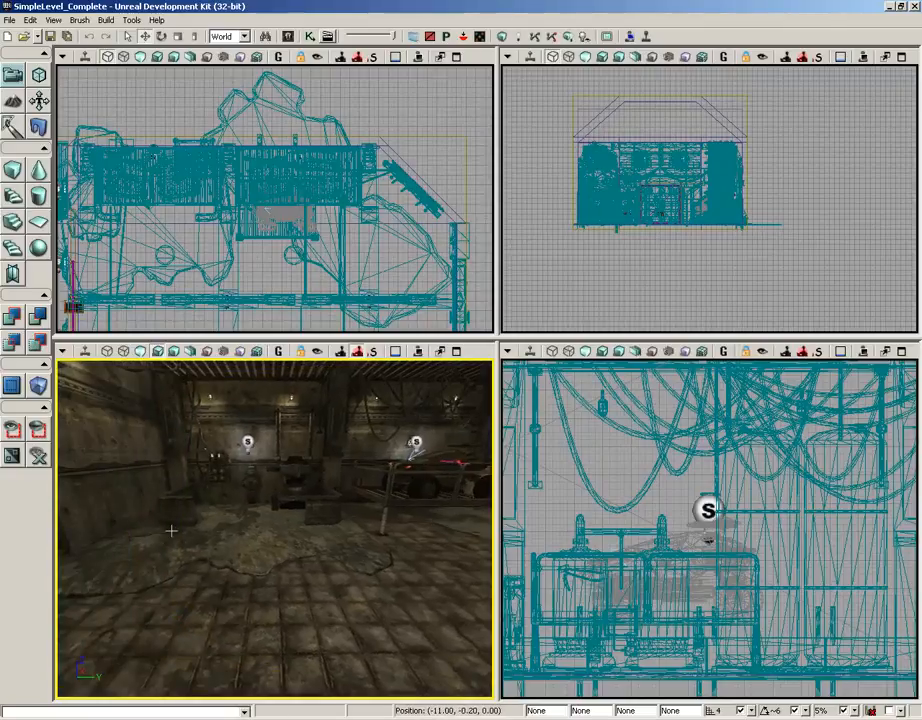
{"action": "mouse_move", "coordinate": [277, 541]}
{"action": "left_mouse_down"}
{"action": "mouse_move", "coordinate": [56, 575]}
{"action": "mouse_move", "coordinate": [56, 455]}
{"action": "mouse_move", "coordinate": [106, 360]}
{"action": "mouse_move", "coordinate": [76, 387]}
{"action": "mouse_move", "coordinate": [272, 524]}
{"action": "mouse_move", "coordinate": [247, 521]}
{"action": "mouse_move", "coordinate": [286, 510]}
{"action": "mouse_move", "coordinate": [288, 541]}
{"action": "mouse_move", "coordinate": [286, 530]}
{"action": "left_mouse_up"}
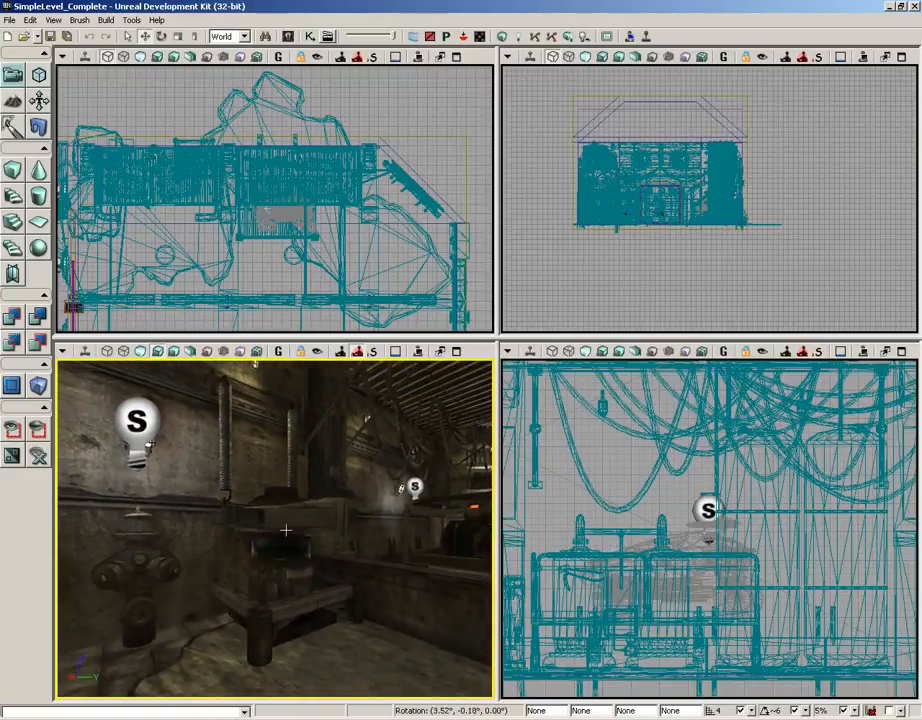
{"action": "left_click", "coordinate": [330, 35]}
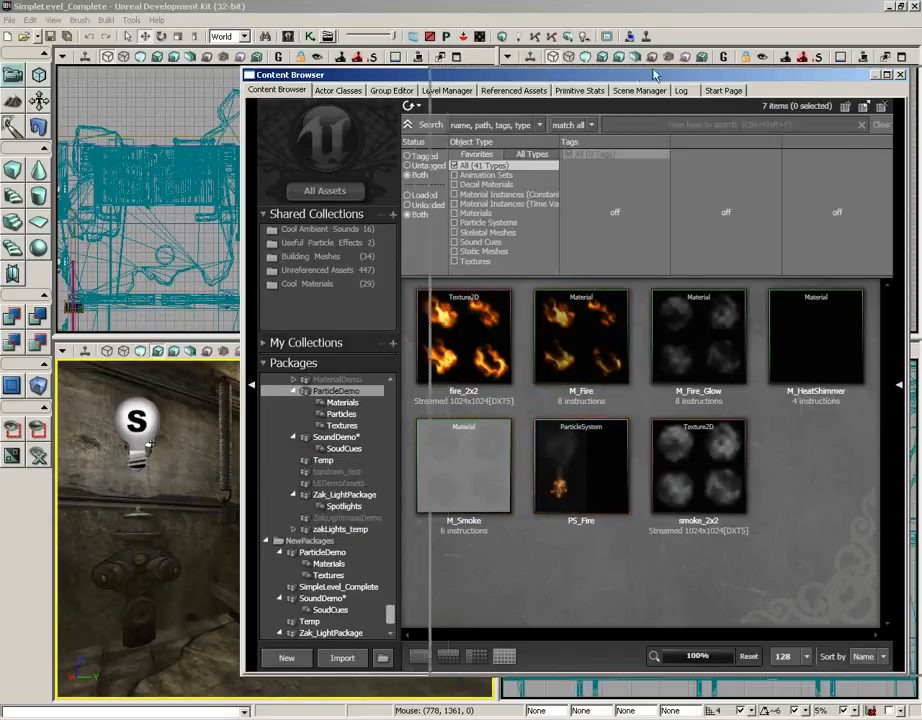
{"action": "left_click_drag", "start_coordinate": [474, 76], "coordinate": [725, 74]}
{"action": "left_click_drag", "start_coordinate": [332, 555], "coordinate": [331, 504]}
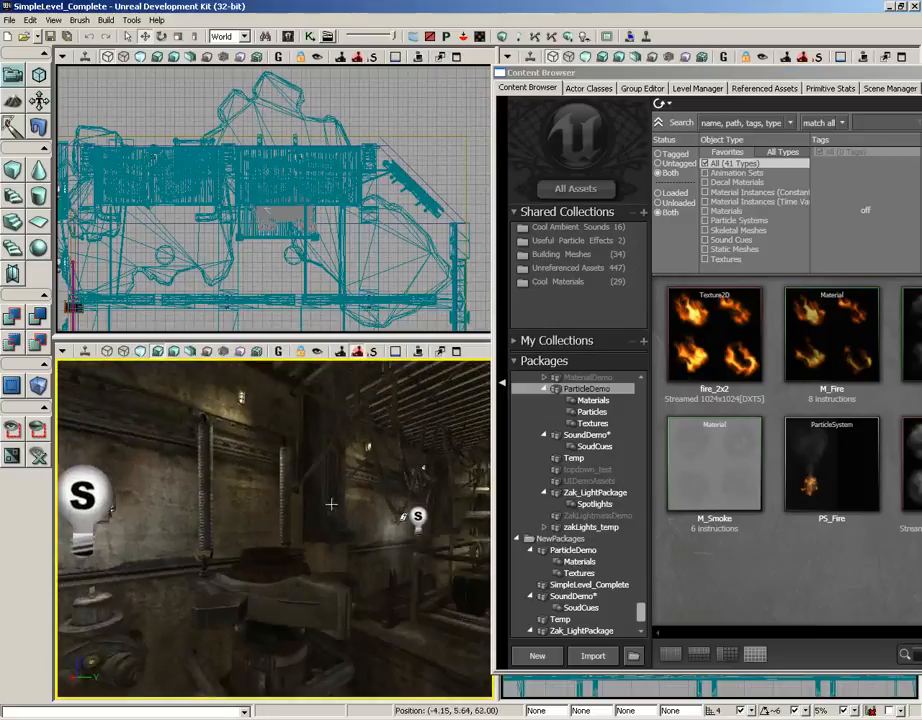
{"action": "right_click_drag", "start_coordinate": [331, 504], "coordinate": [319, 545]}
{"action": "left_click_drag", "start_coordinate": [319, 545], "coordinate": [328, 481]}
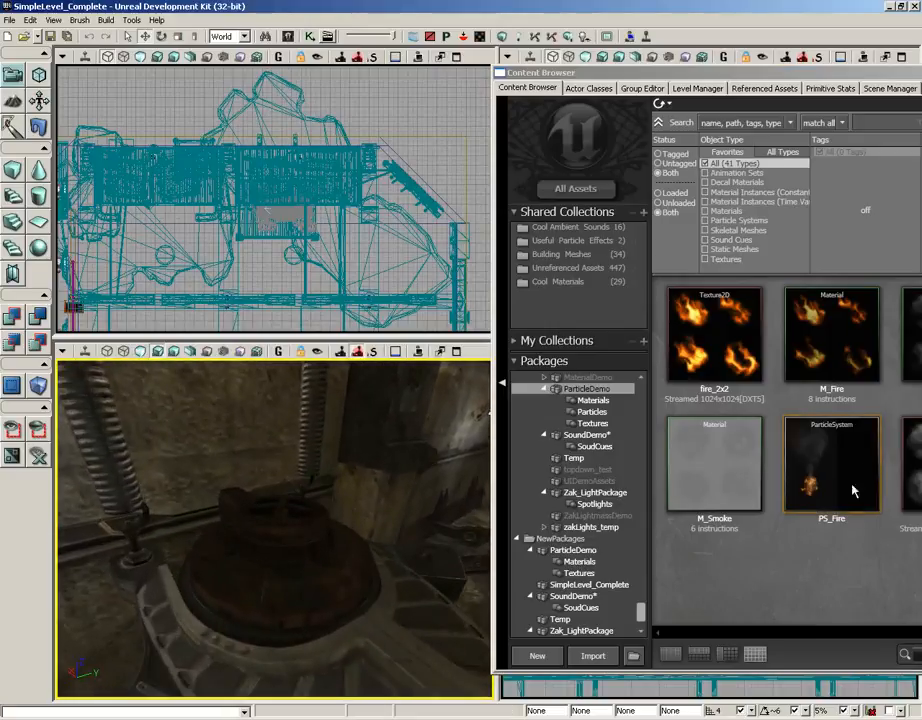
{"action": "left_click_drag", "start_coordinate": [850, 489], "coordinate": [282, 522]}
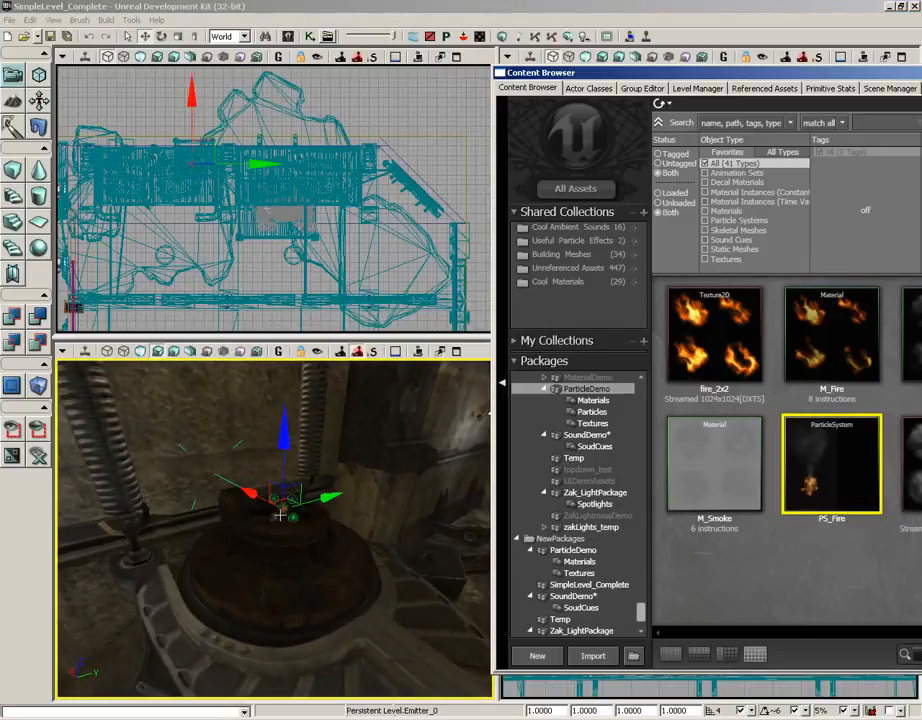
{"action": "left_click_drag", "start_coordinate": [760, 73], "coordinate": [498, 52]}
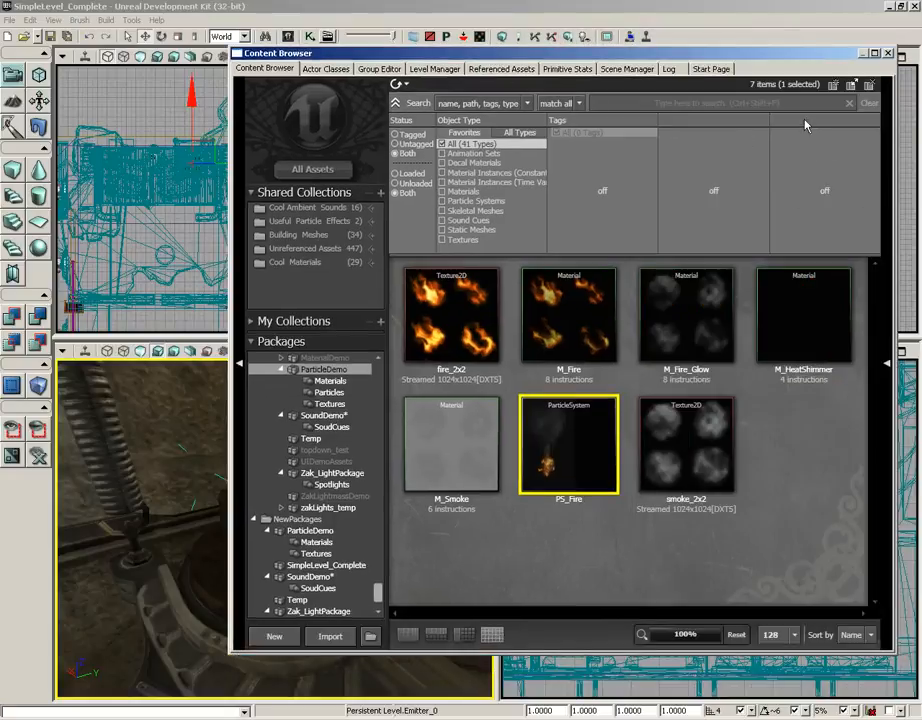
{"action": "left_click", "coordinate": [890, 54]}
Turn on real-time playback in the perspective viewport with the fire emitter in view
{"action": "right_click_drag", "start_coordinate": [400, 492], "coordinate": [405, 471]}
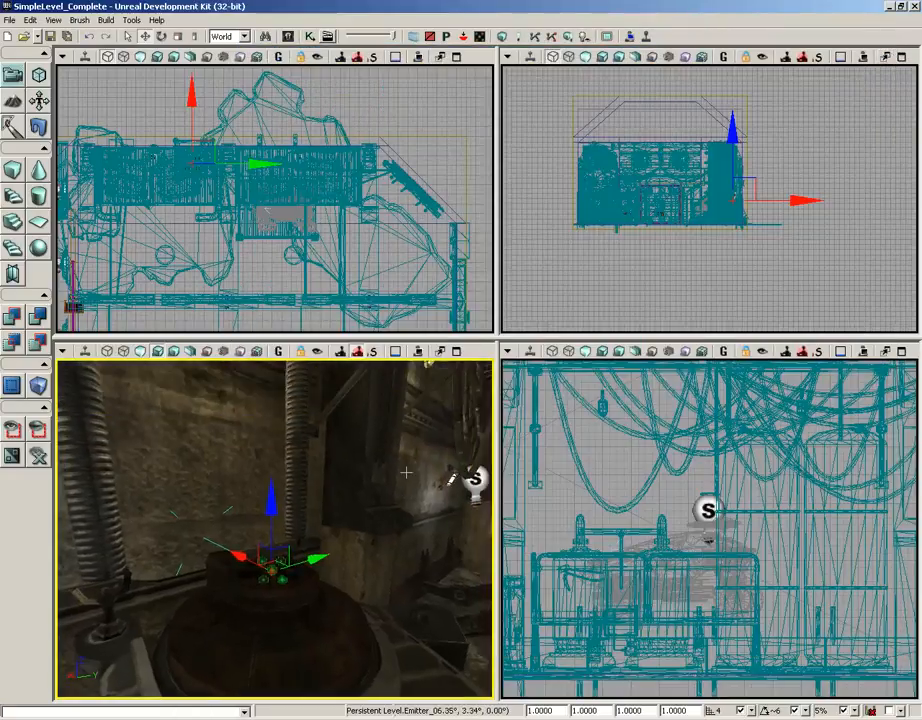
{"action": "left_click_drag", "start_coordinate": [405, 471], "coordinate": [403, 571]}
{"action": "left_click", "coordinate": [86, 353]}
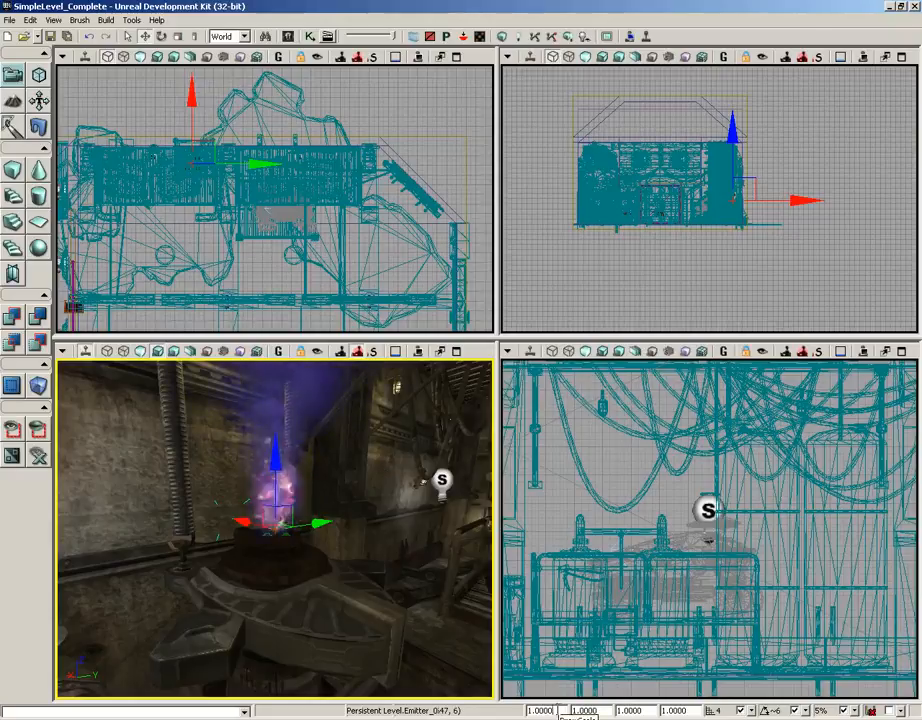
Set the fire emitter's draw scale to 3 and deselect the emitter
{"action": "left_click_drag", "start_coordinate": [562, 711], "coordinate": [525, 711]}
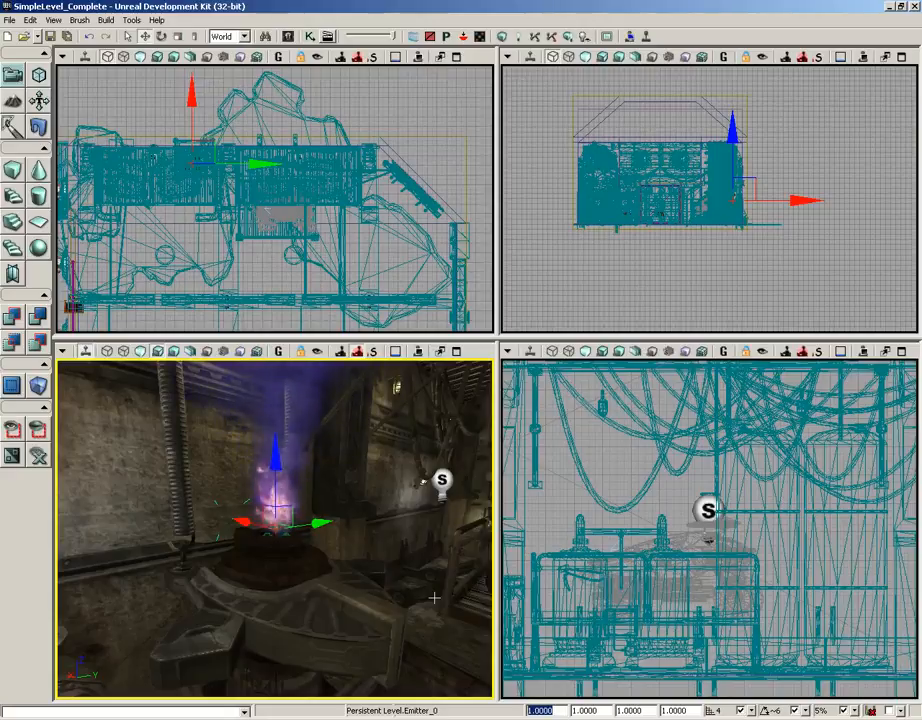
{"action": "type", "text": "3"}
{"action": "key", "text": "Return"}
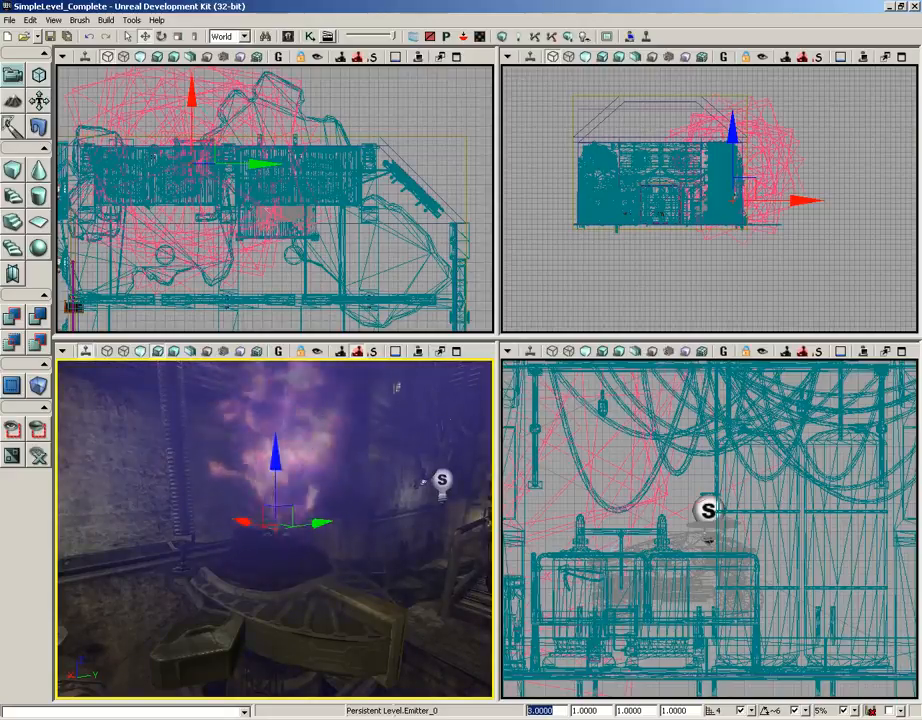
{"action": "left_click_drag", "start_coordinate": [260, 593], "coordinate": [253, 689]}
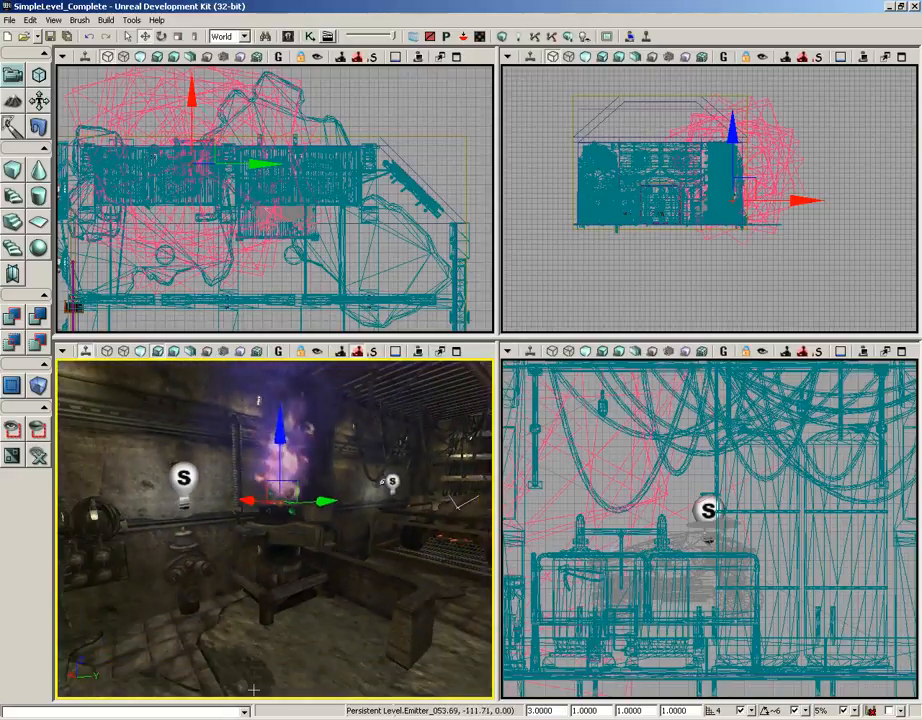
{"action": "left_click", "coordinate": [220, 509]}
{"action": "key", "text": "Escape"}
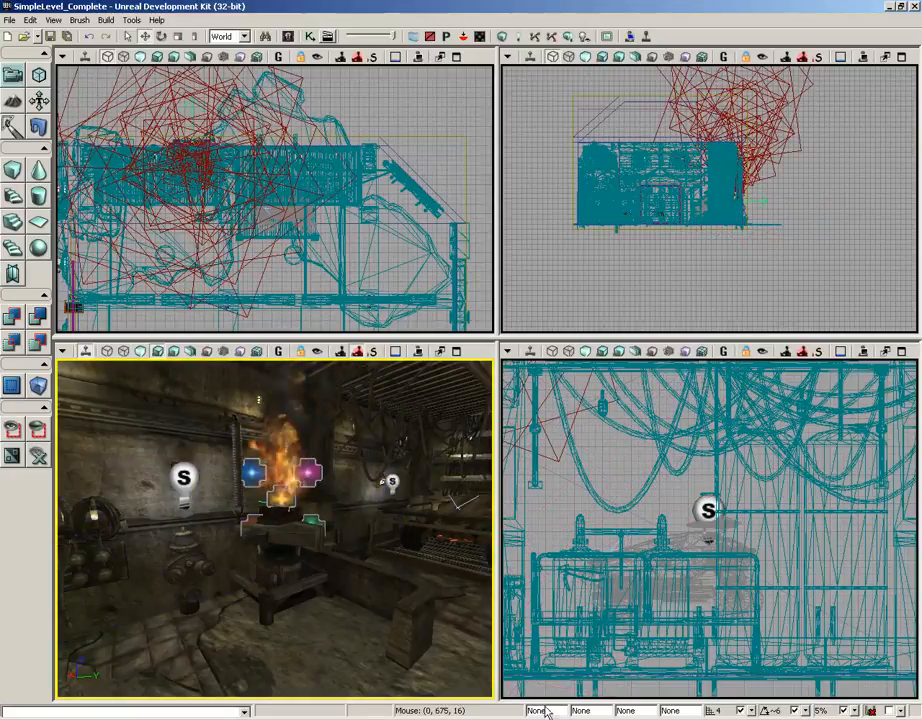
Reselect the fire emitter and set its draw scale to 2 after trying 1.5
{"action": "left_click", "coordinate": [366, 522]}
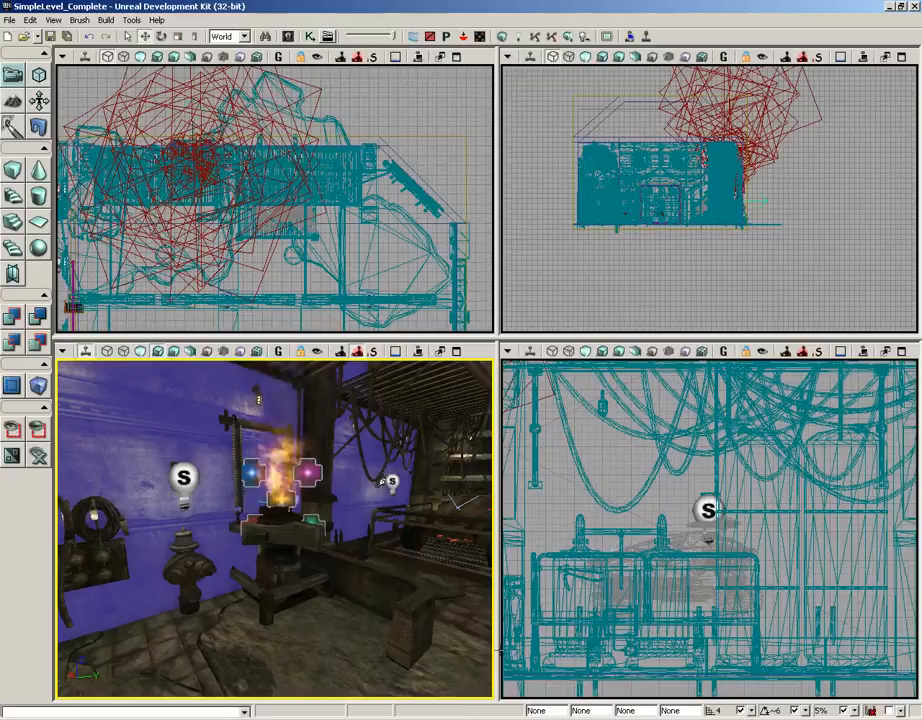
{"action": "left_click", "coordinate": [282, 476]}
{"action": "left_click", "coordinate": [283, 476]}
{"action": "left_click", "coordinate": [282, 477]}
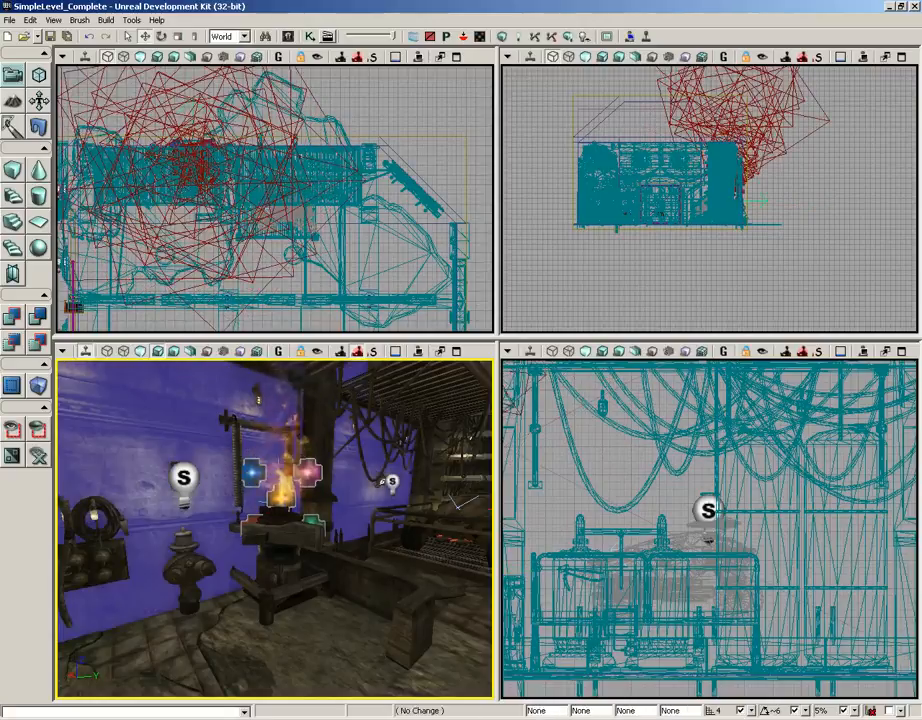
{"action": "left_click", "coordinate": [282, 477]}
{"action": "left_click", "coordinate": [282, 477]}
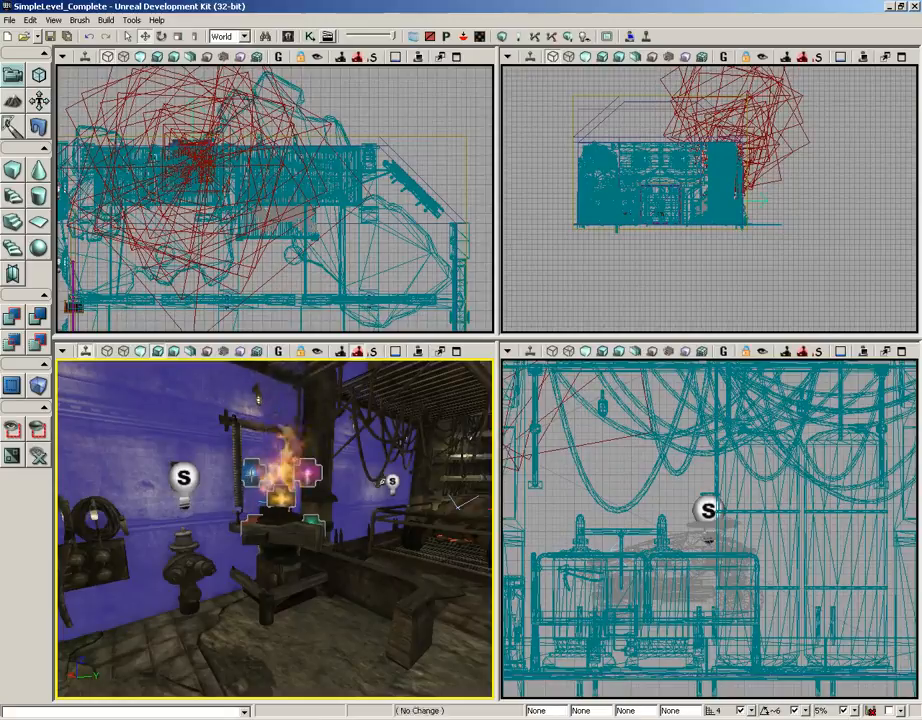
{"action": "left_click", "coordinate": [282, 477]}
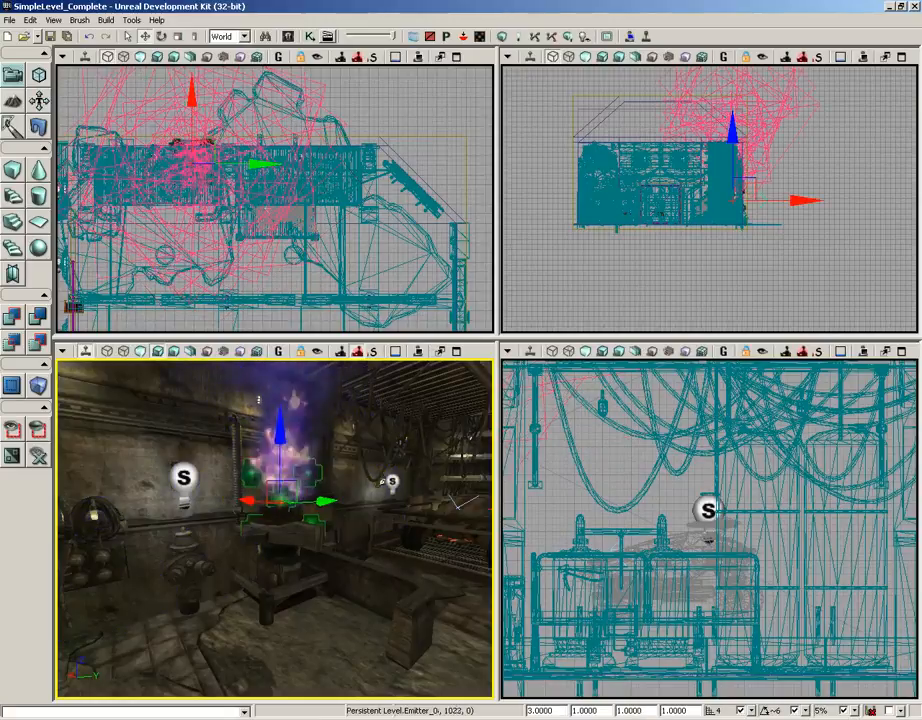
{"action": "left_click", "coordinate": [413, 37]}
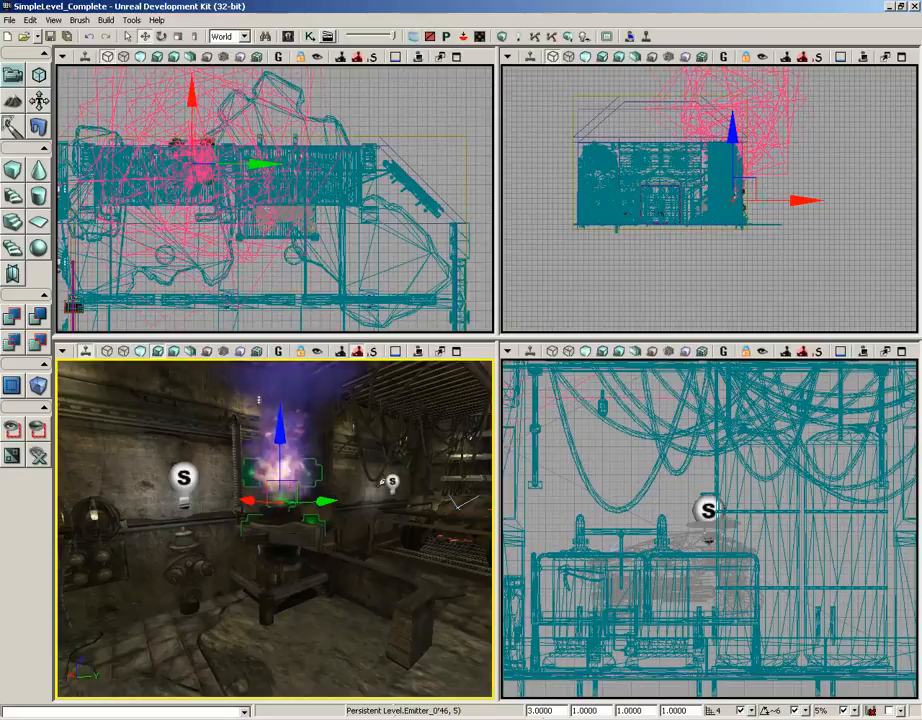
{"action": "left_click_drag", "start_coordinate": [557, 711], "coordinate": [500, 712]}
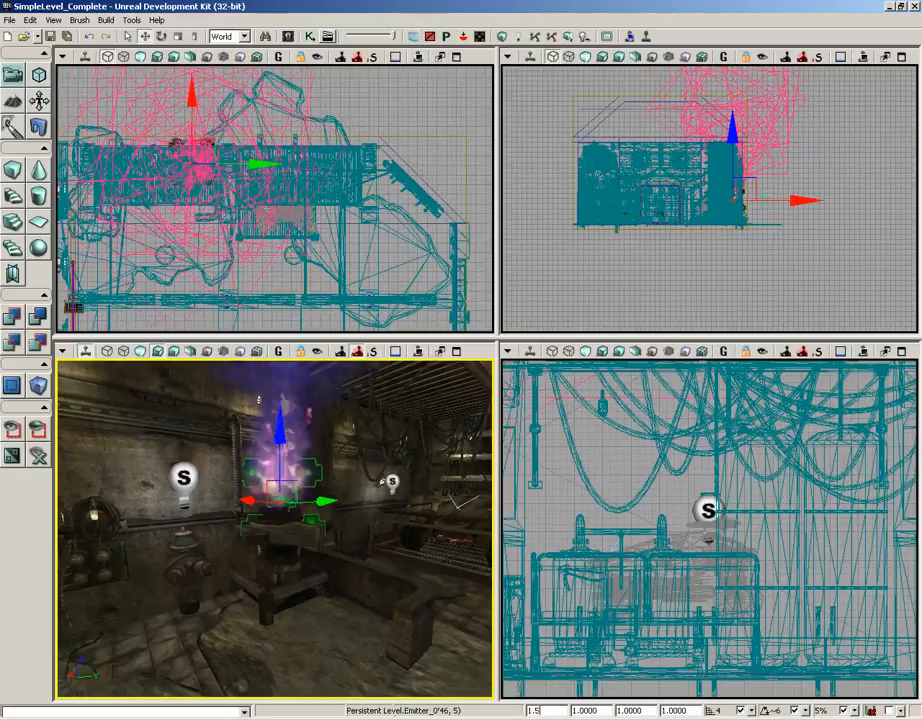
{"action": "key", "text": "Return"}
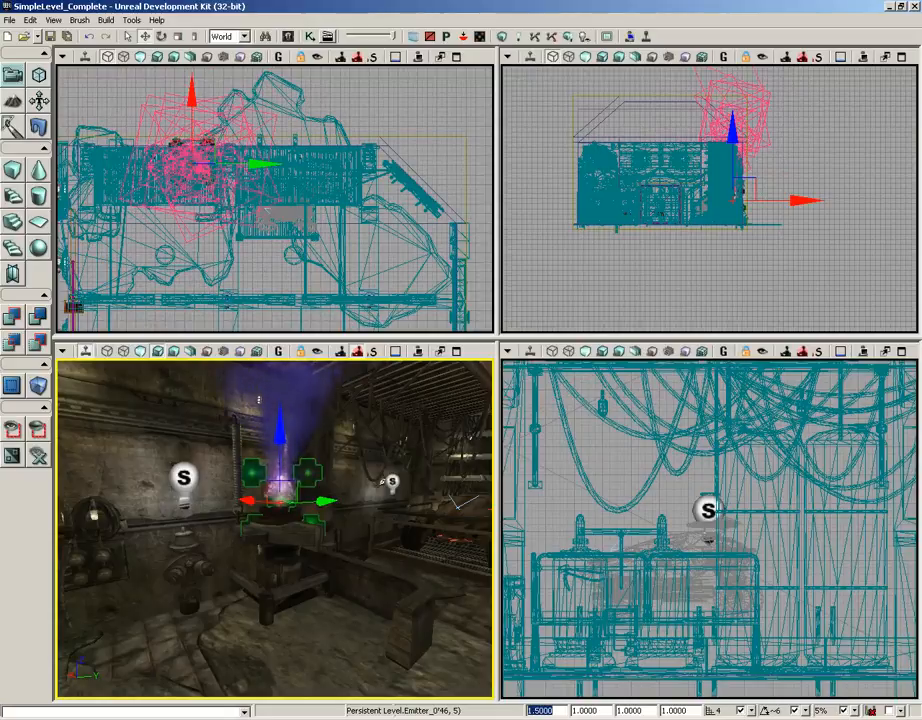
{"action": "key", "text": "Return"}
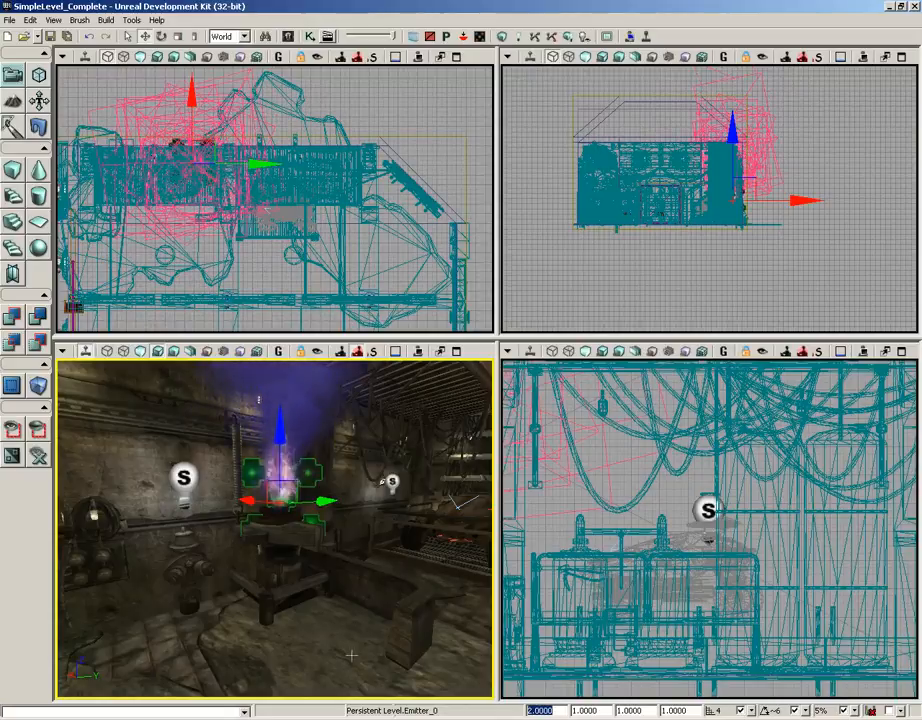
Lower the fire emitter about 12 units so the flames start inside the forge's top
{"action": "left_click_drag", "start_coordinate": [351, 655], "coordinate": [348, 621]}
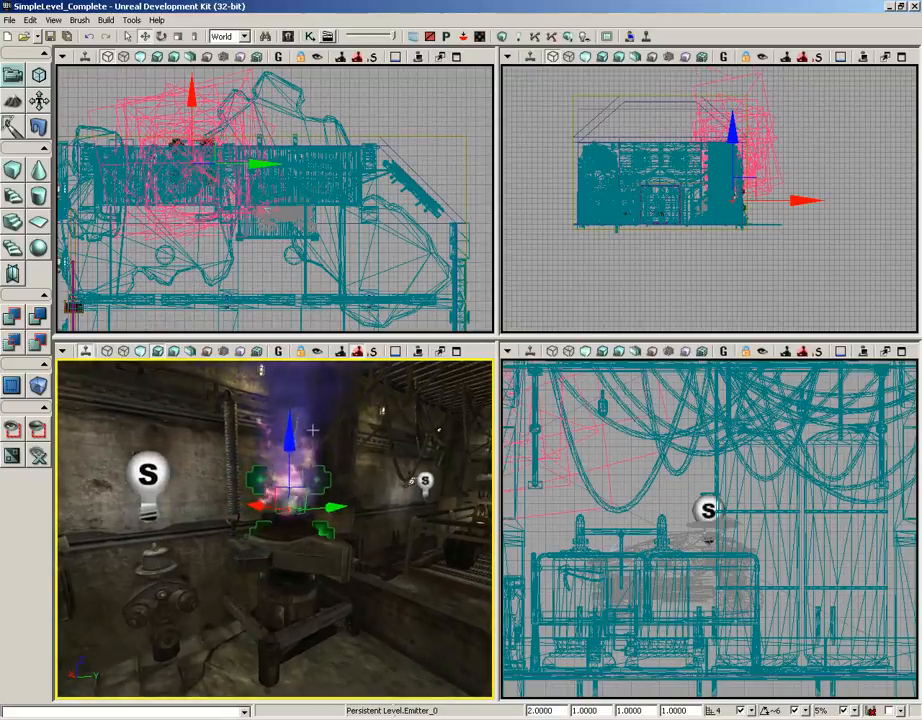
{"action": "left_click_drag", "start_coordinate": [293, 440], "coordinate": [293, 441]}
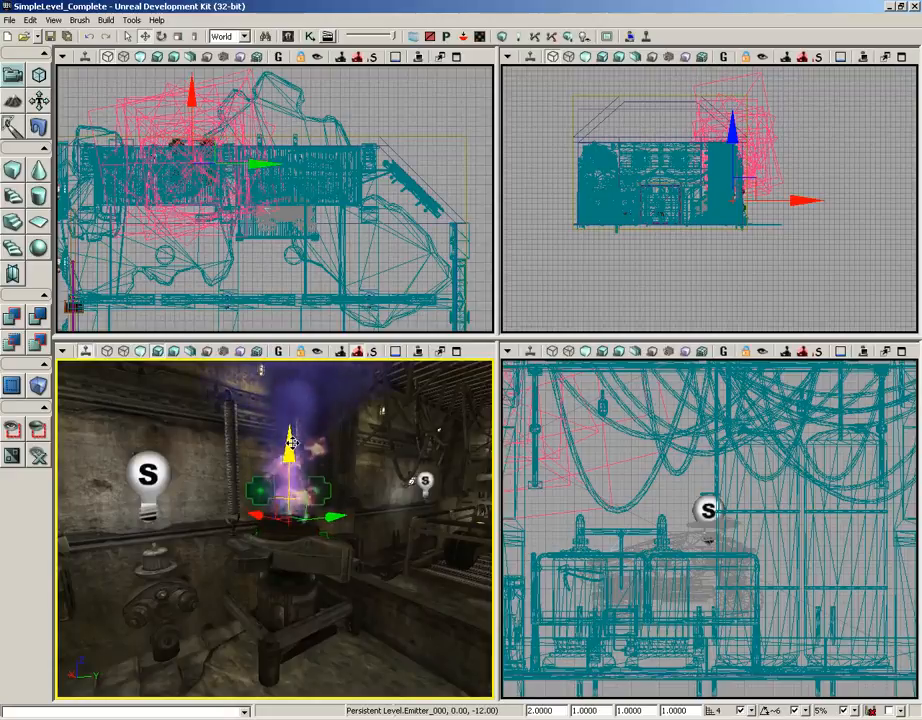
{"action": "double_click", "coordinate": [345, 655]}
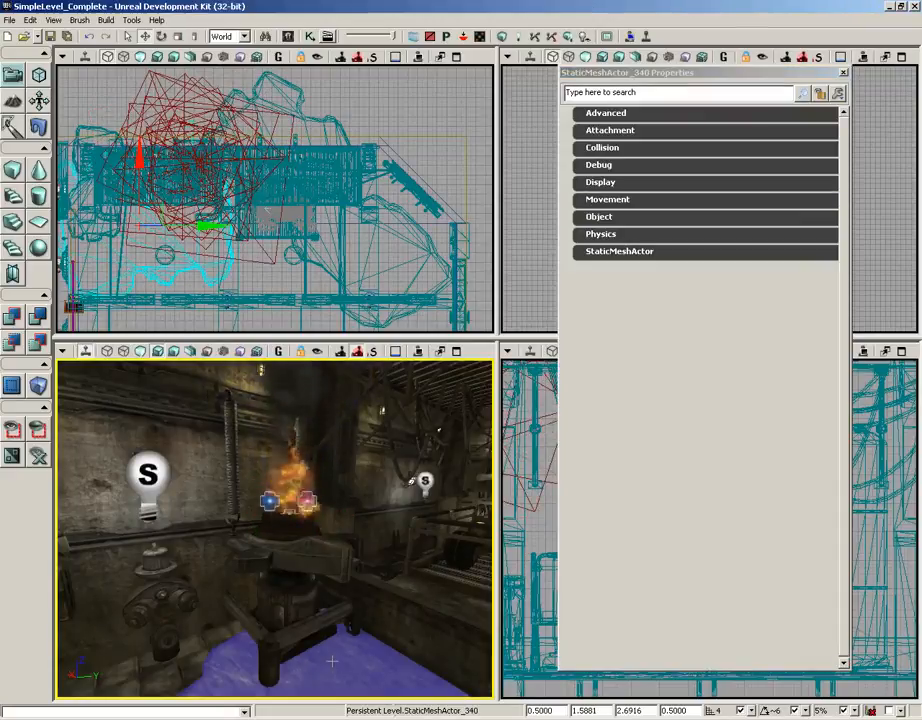
{"action": "left_click_drag", "start_coordinate": [331, 660], "coordinate": [270, 500]}
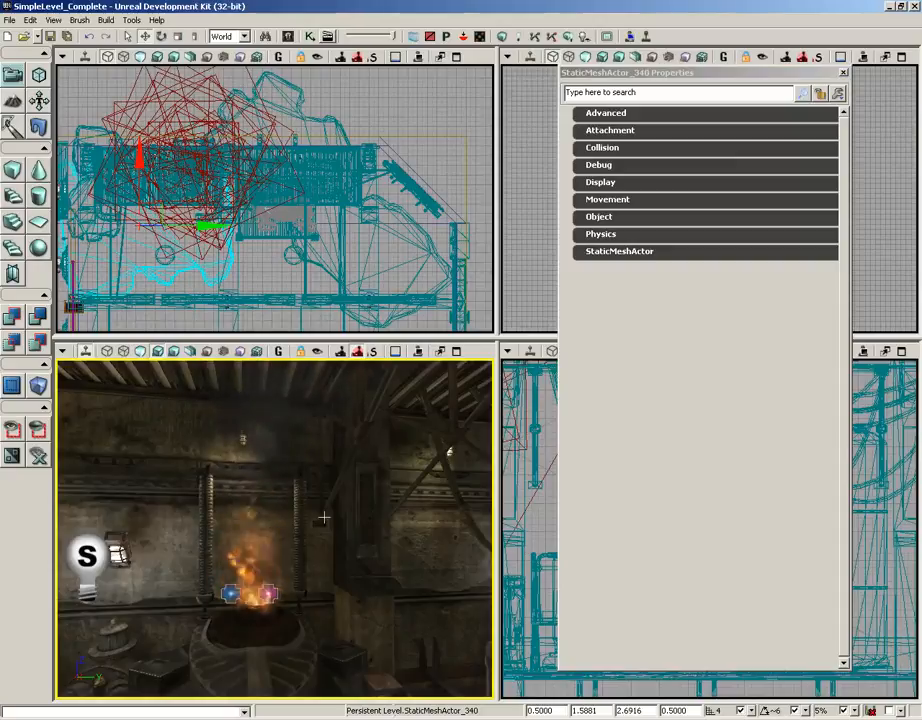
{"action": "left_click", "coordinate": [843, 72]}
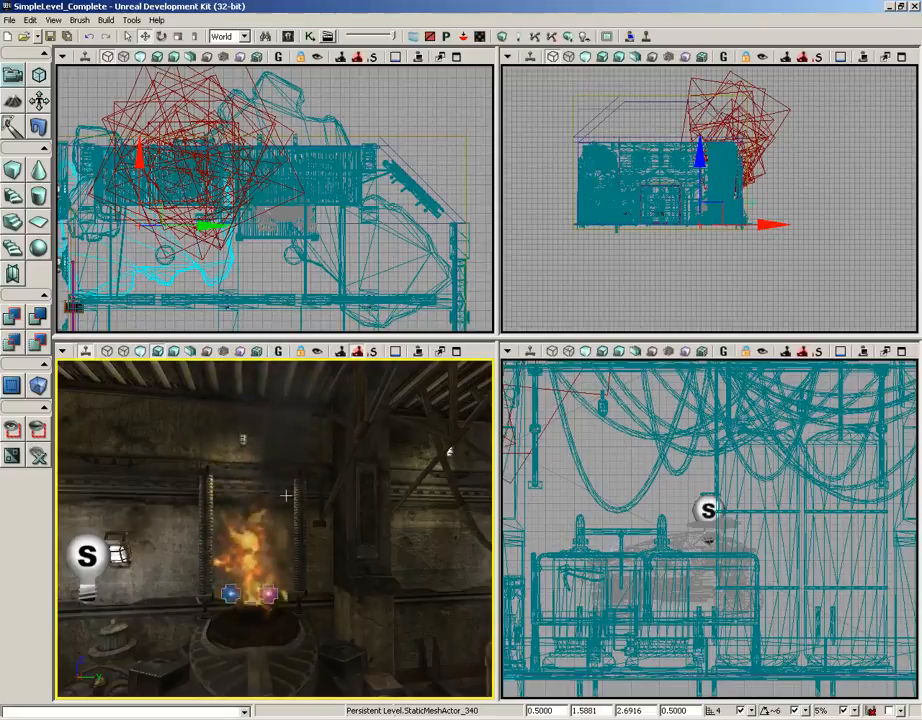
Add a point light on the wall behind the forge
{"action": "left_click", "coordinate": [290, 494]}
{"action": "middle_click_drag", "start_coordinate": [294, 494], "coordinate": [231, 472]}
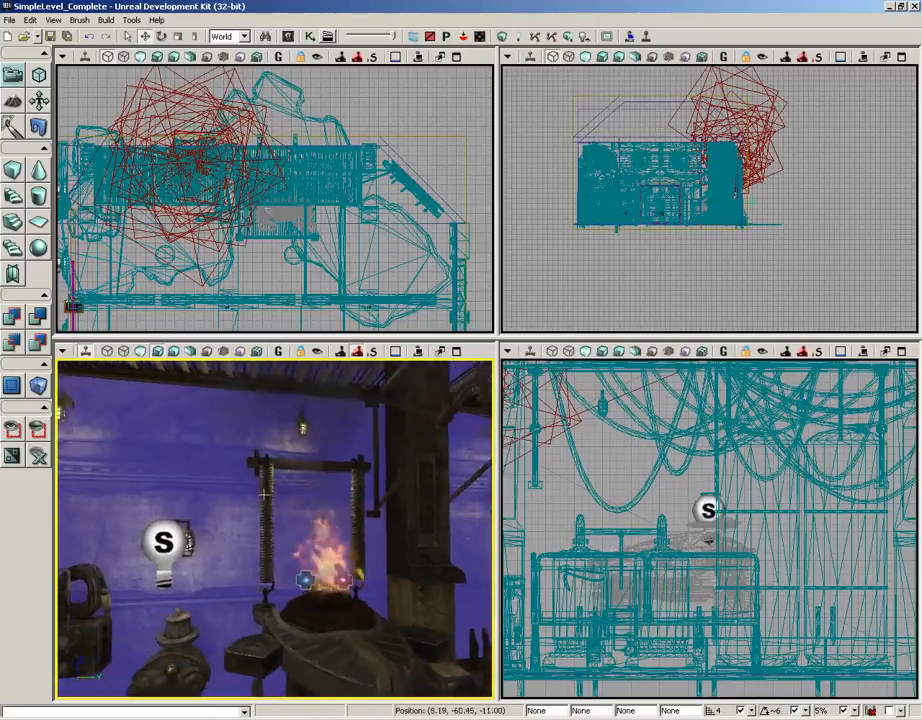
{"action": "right_click_drag", "start_coordinate": [231, 472], "coordinate": [250, 466]}
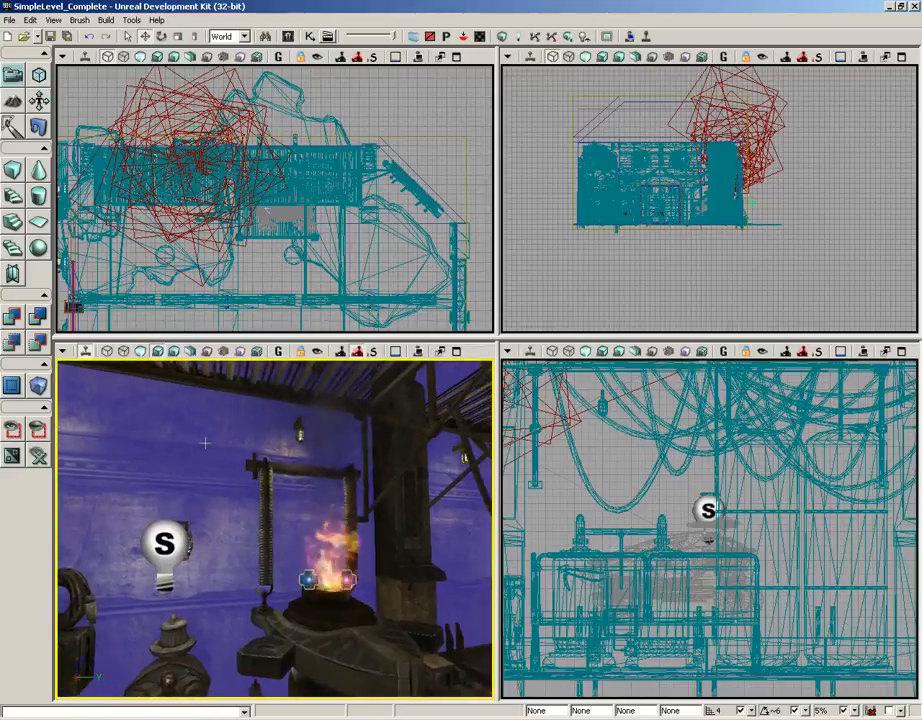
{"action": "key", "text": "l"}
{"action": "left_click", "coordinate": [233, 432]}
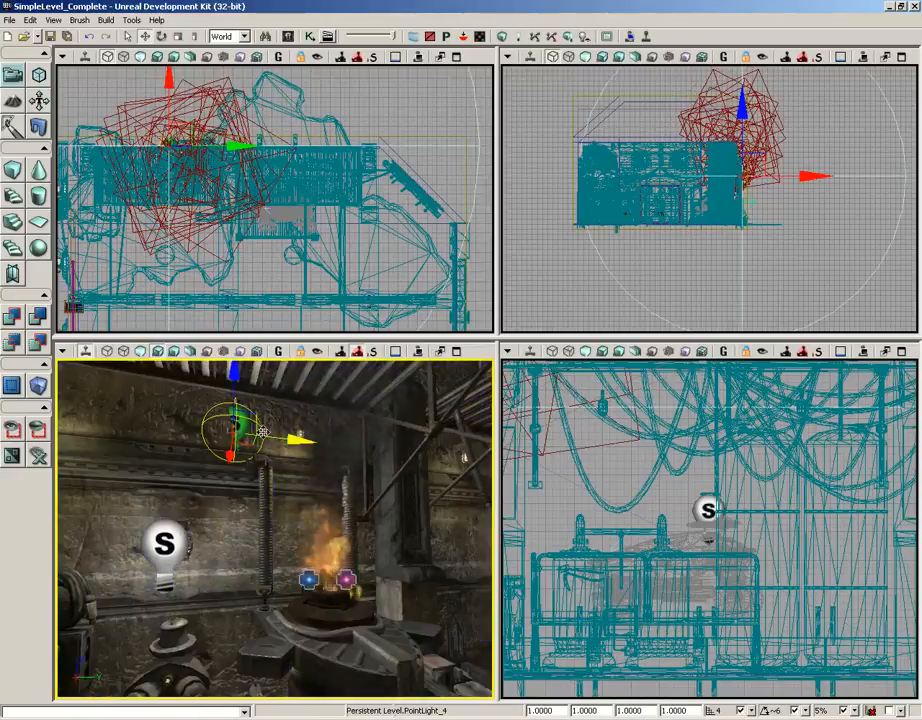
Move the point light down and sideways until it is centred just above the flames
{"action": "left_click_drag", "start_coordinate": [286, 437], "coordinate": [339, 437]}
{"action": "left_click_drag", "start_coordinate": [316, 383], "coordinate": [318, 442]}
{"action": "left_click_drag", "start_coordinate": [293, 515], "coordinate": [356, 500]}
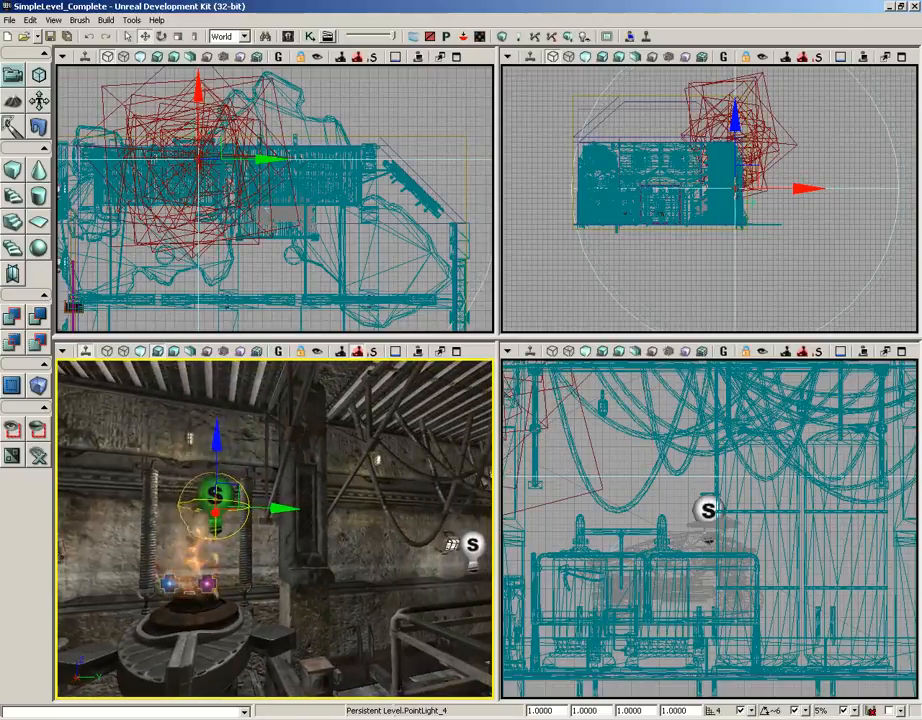
{"action": "left_click_drag", "start_coordinate": [290, 508], "coordinate": [268, 507]}
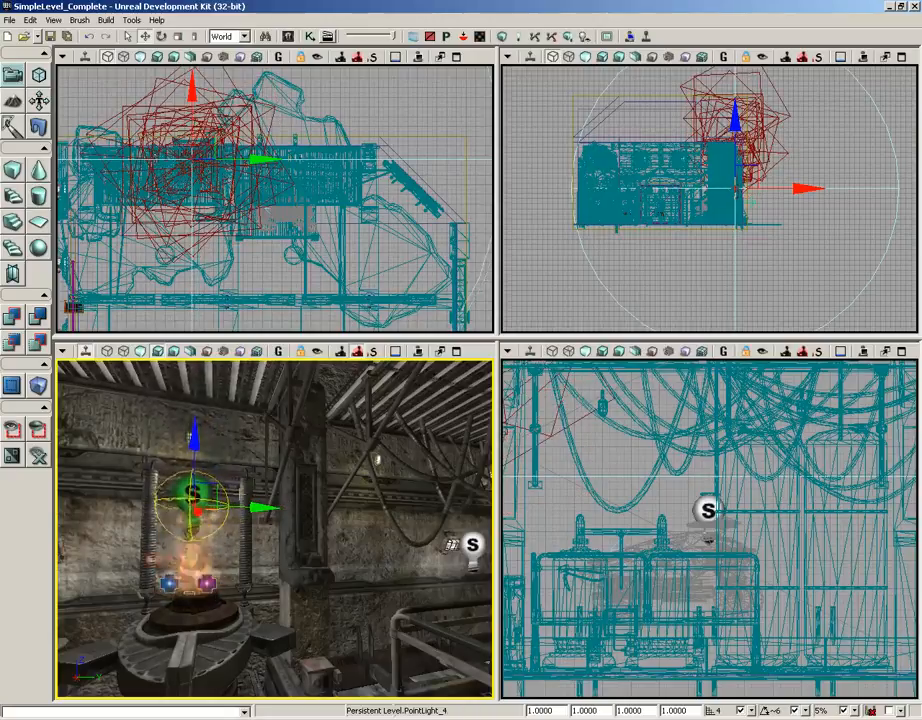
Set the forge point light's radius to 256 after trying 720
{"action": "key", "text": "F4"}
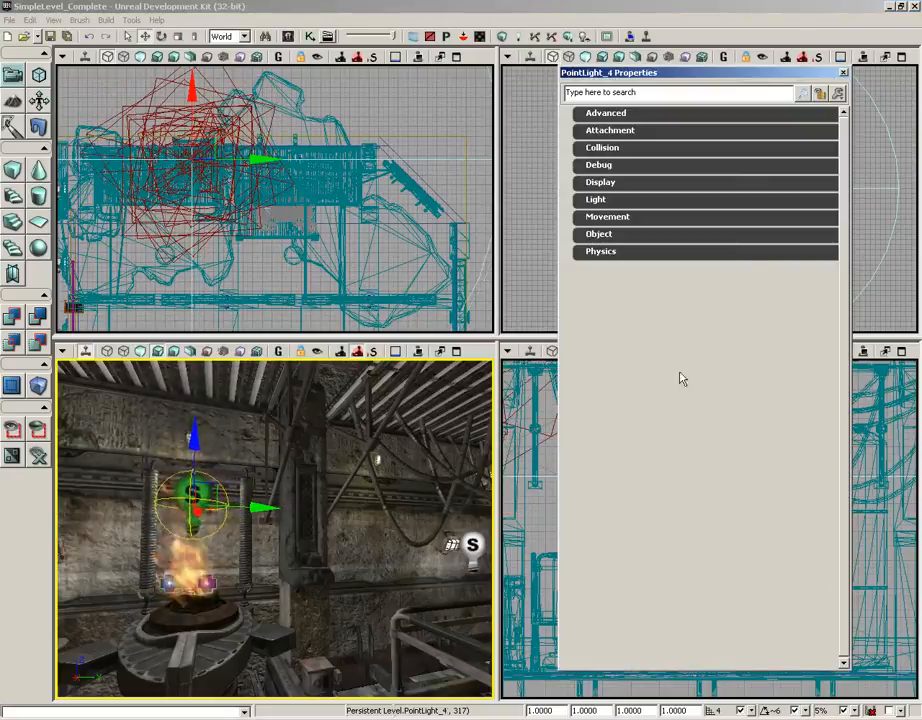
{"action": "left_click", "coordinate": [613, 202]}
{"action": "left_click", "coordinate": [630, 217]}
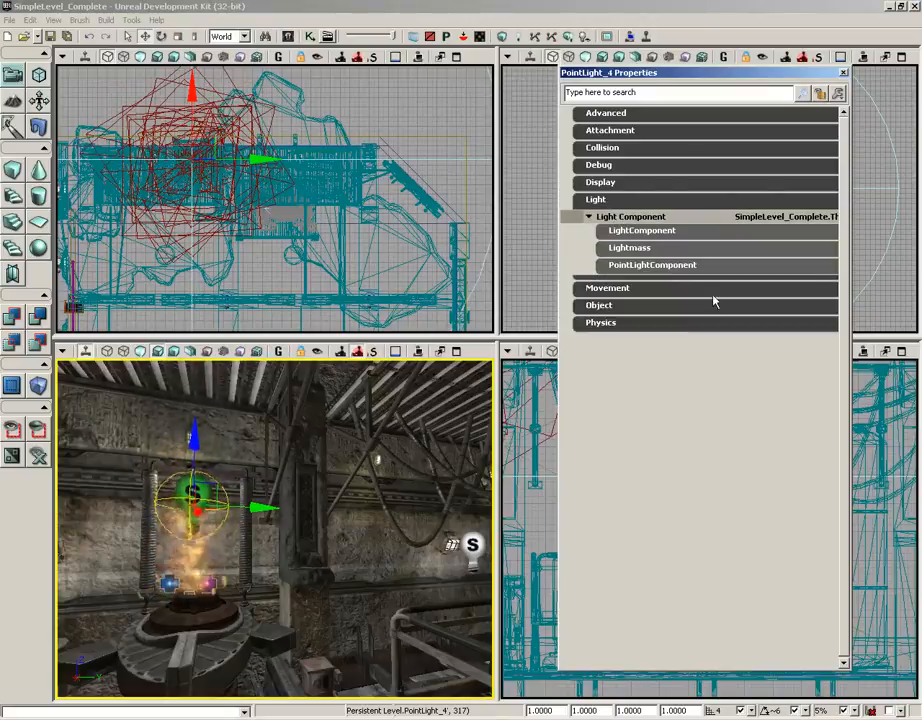
{"action": "left_click", "coordinate": [651, 266]}
{"action": "left_click", "coordinate": [760, 310]}
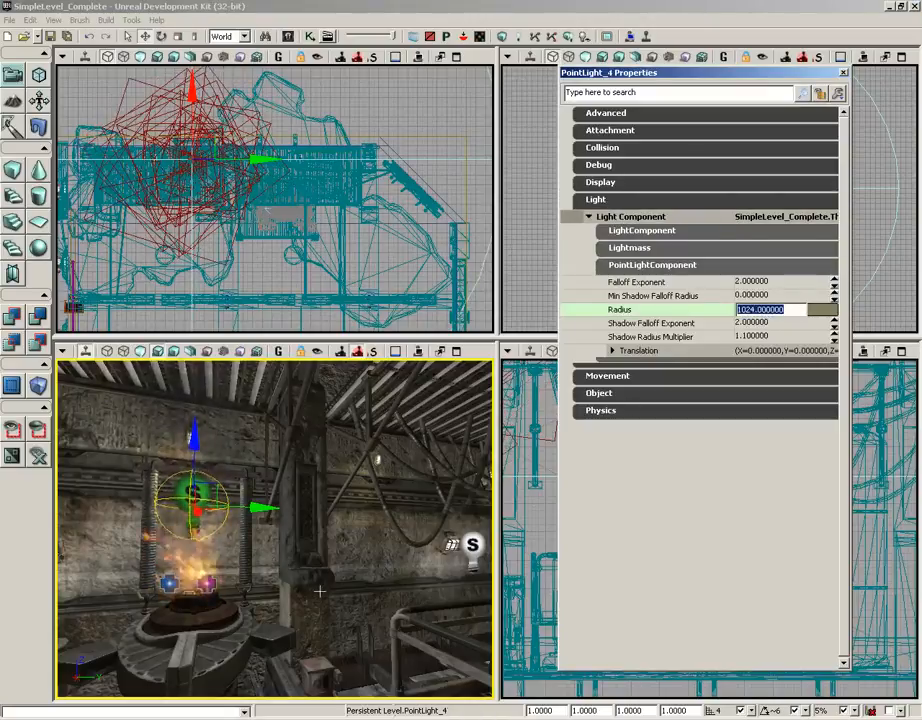
{"action": "left_click_drag", "start_coordinate": [319, 591], "coordinate": [319, 680]}
{"action": "left_click", "coordinate": [760, 310]}
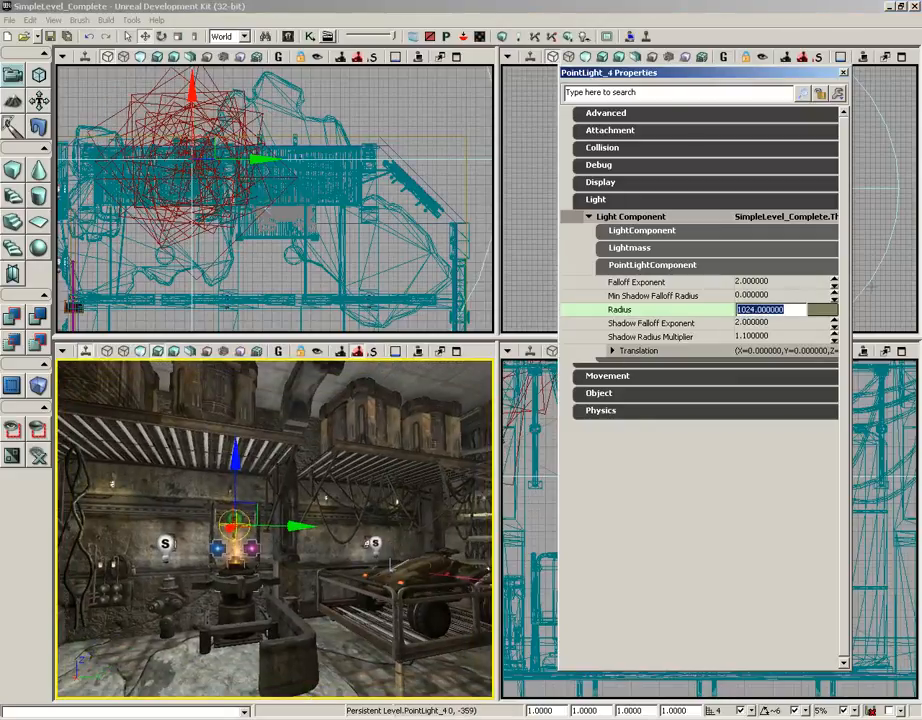
{"action": "type", "text": "720"}
{"action": "key", "text": "Return"}
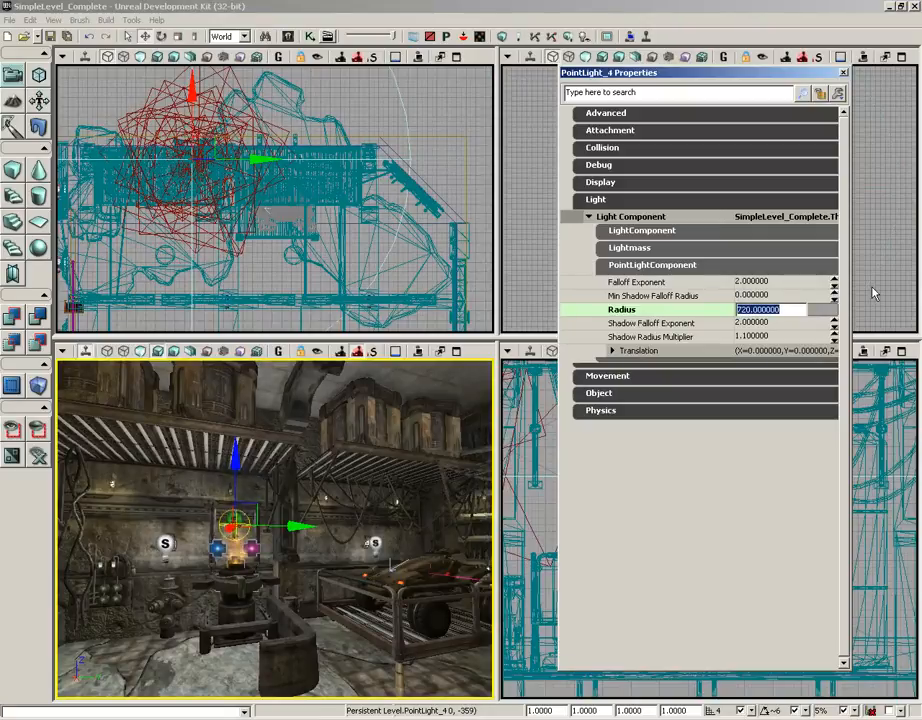
{"action": "type", "text": "256"}
{"action": "key", "text": "Return"}
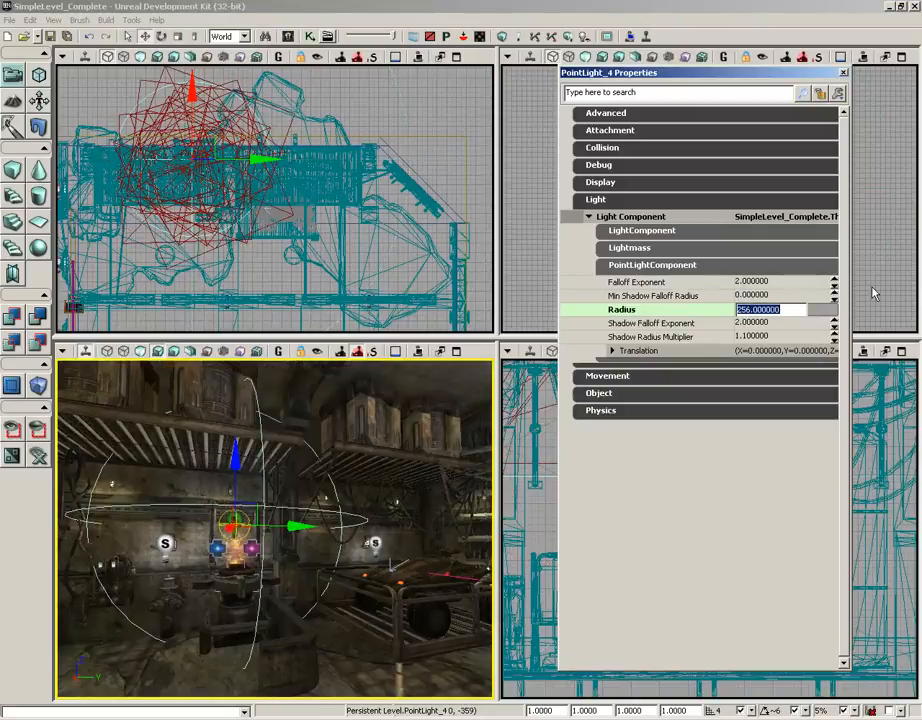
Set the forge point light's colour to a light orange with RGB 255, 196, 136
{"action": "left_click", "coordinate": [643, 232]}
{"action": "left_click", "coordinate": [750, 263]}
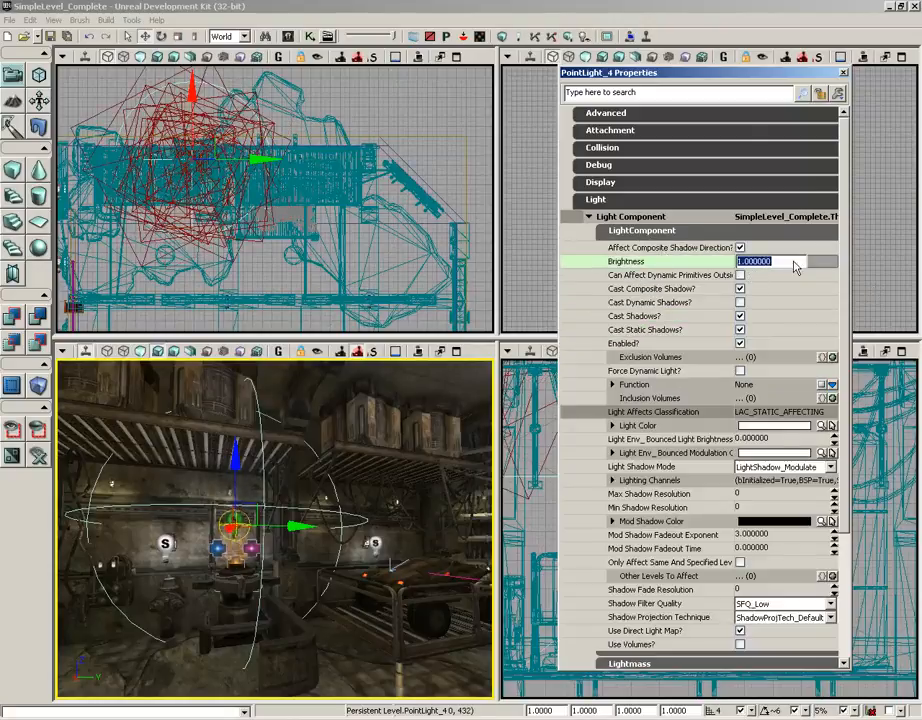
{"action": "left_click", "coordinate": [821, 425]}
{"action": "left_click", "coordinate": [596, 166]}
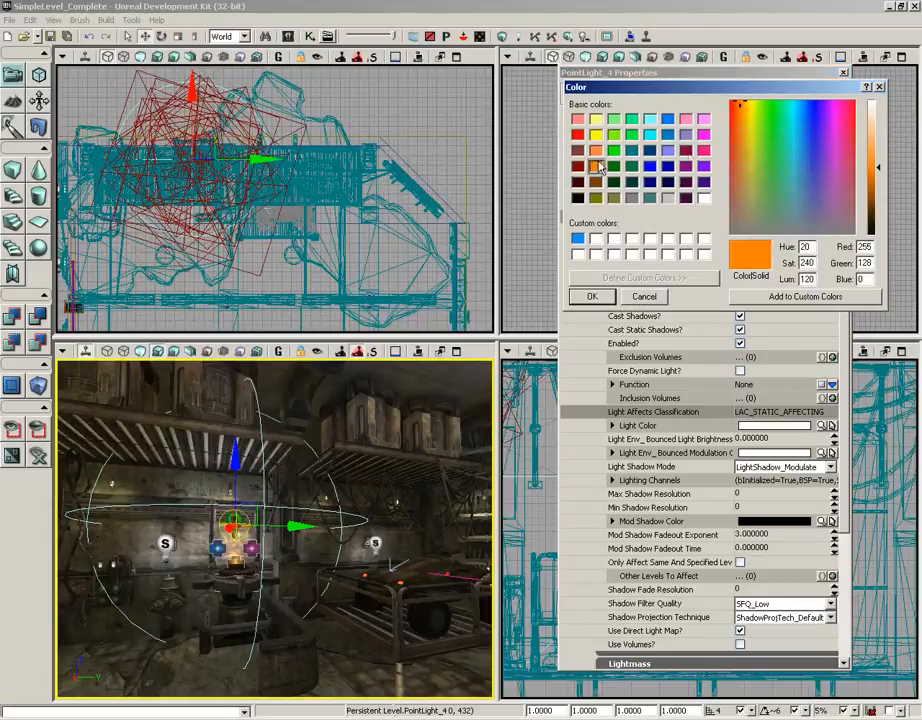
{"action": "left_click", "coordinate": [877, 137]}
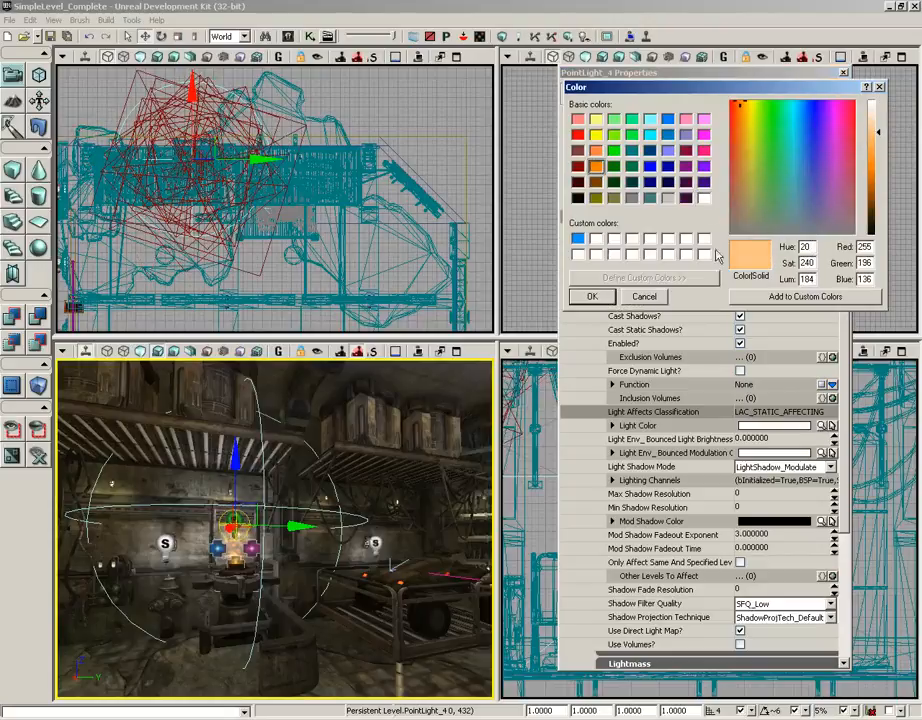
{"action": "left_click", "coordinate": [597, 300]}
Set the forge point light's brightness to 2 after trying 6 and checking its effect around the forge
{"action": "left_click_drag", "start_coordinate": [372, 499], "coordinate": [345, 470]}
{"action": "left_click", "coordinate": [754, 262]}
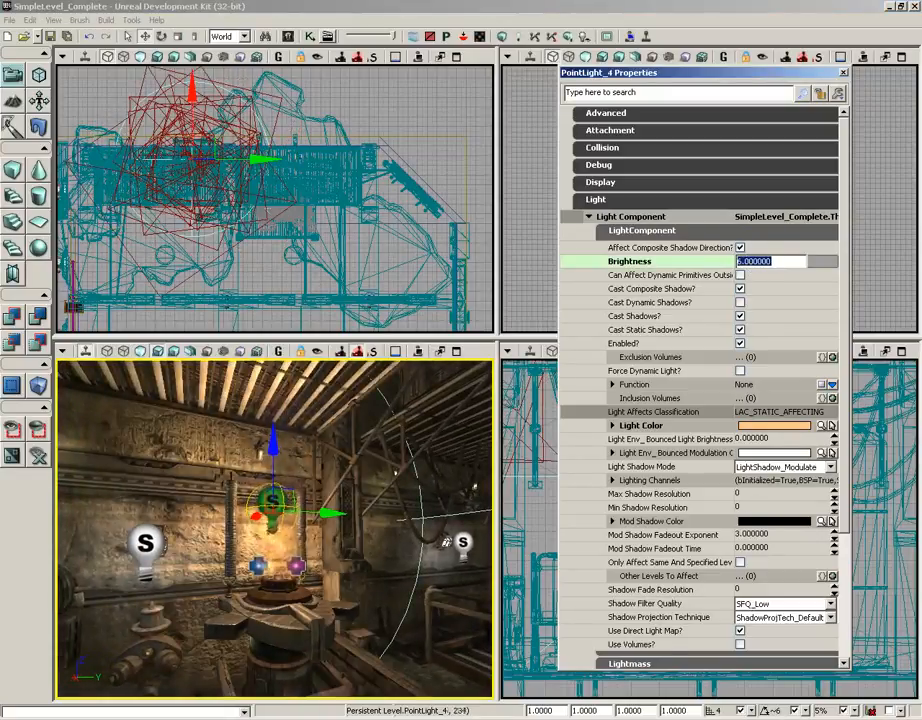
{"action": "left_click_drag", "start_coordinate": [460, 498], "coordinate": [415, 472]}
{"action": "left_click_drag", "start_coordinate": [375, 530], "coordinate": [411, 581]}
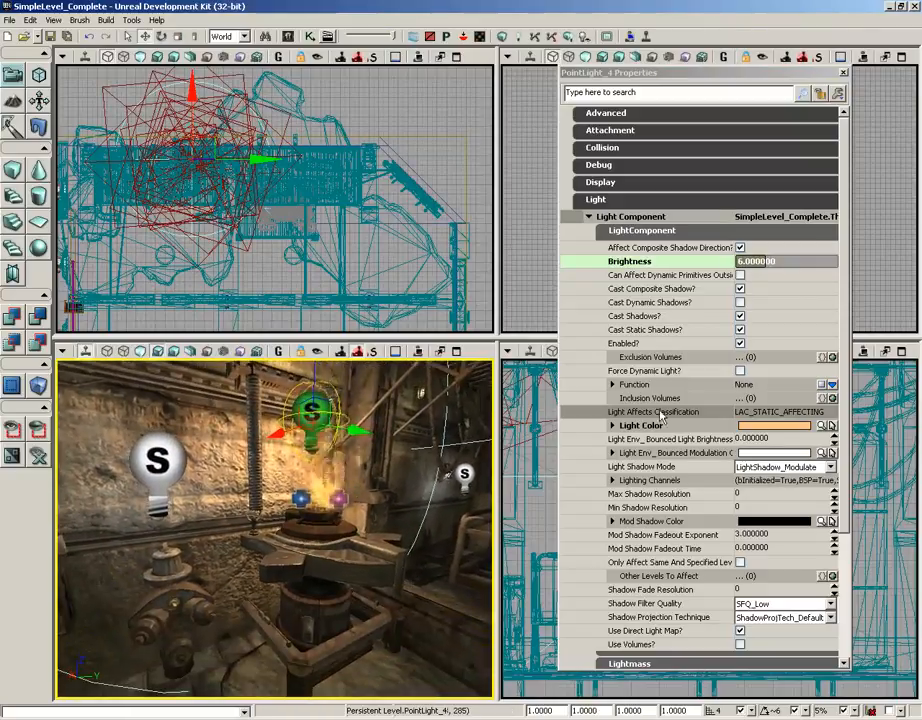
{"action": "scroll", "coordinate": [769, 252], "scroll_direction": "down", "scroll_amount": 5}
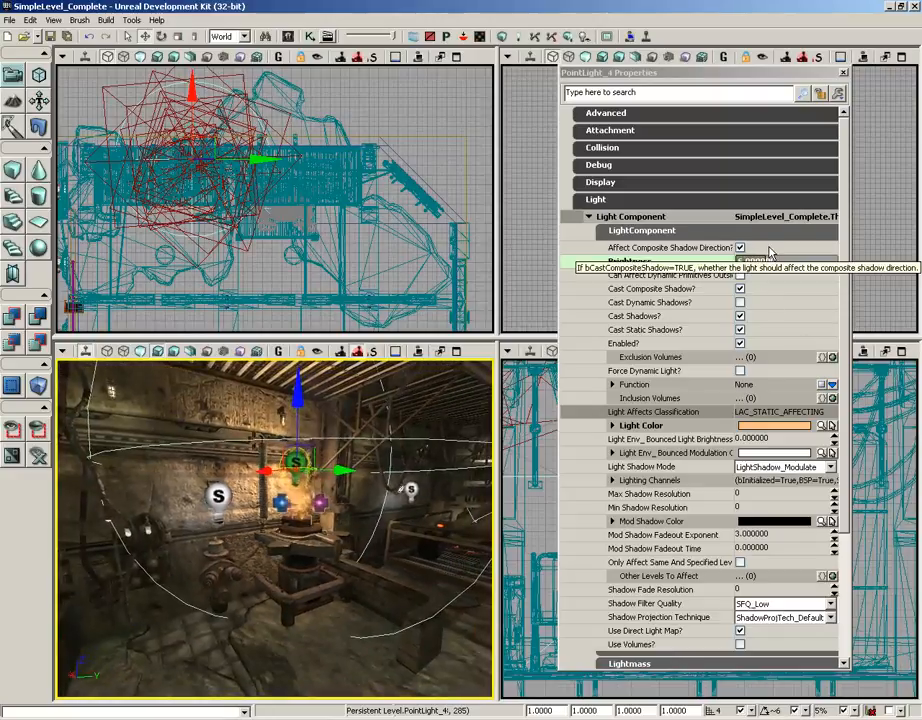
{"action": "left_click", "coordinate": [775, 261]}
{"action": "type", "text": "2"}
{"action": "key", "text": "Return"}
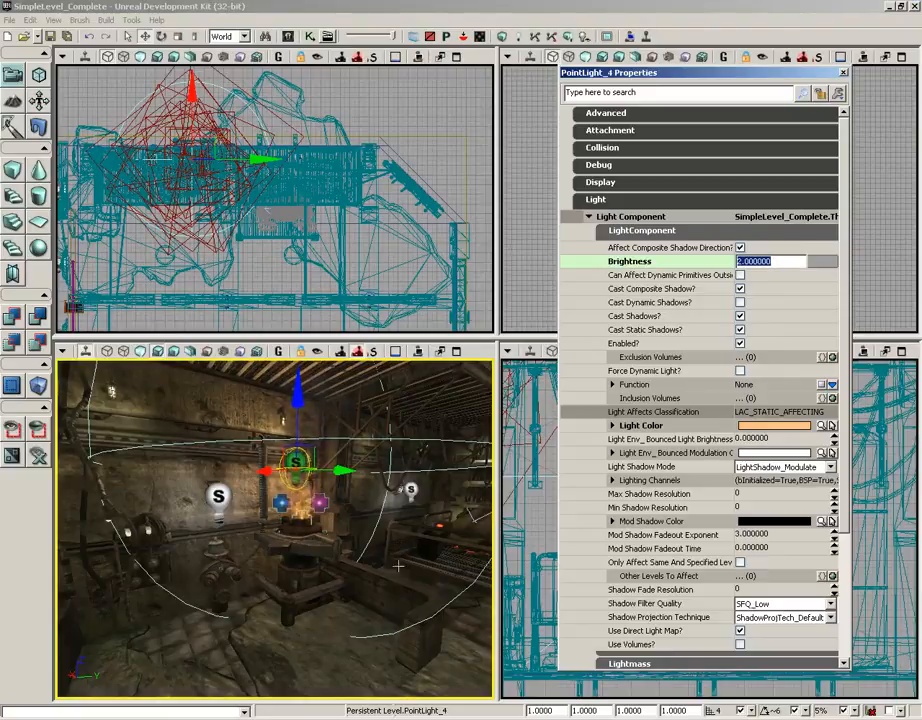
Play the level from the floor near the forge, walk up to inspect the fire, and end the play session
{"action": "right_click_drag", "start_coordinate": [396, 574], "coordinate": [490, 577]}
{"action": "right_click", "coordinate": [332, 611]}
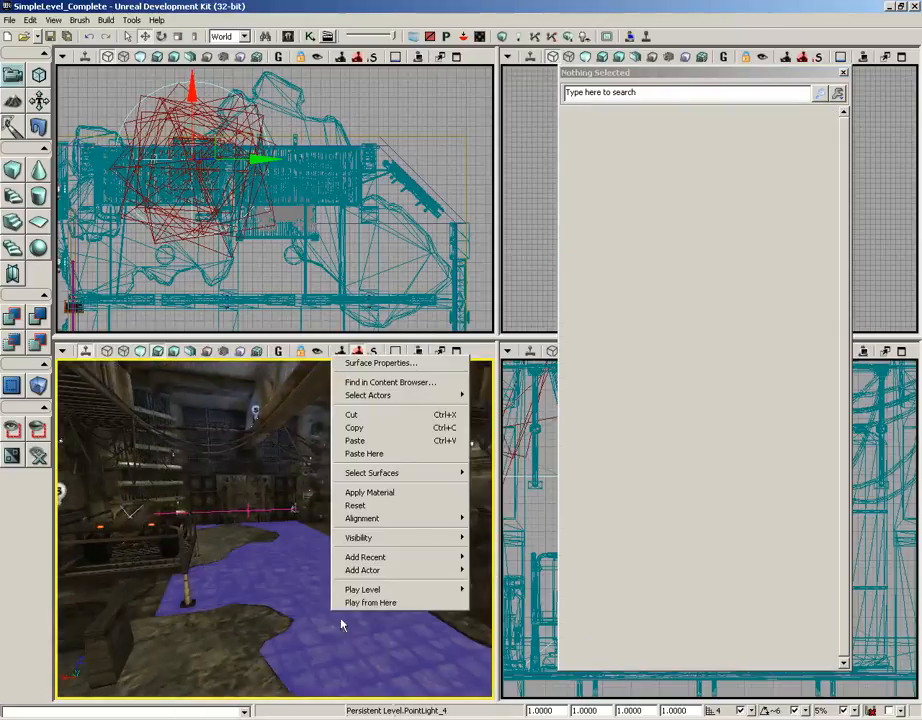
{"action": "left_click", "coordinate": [350, 604]}
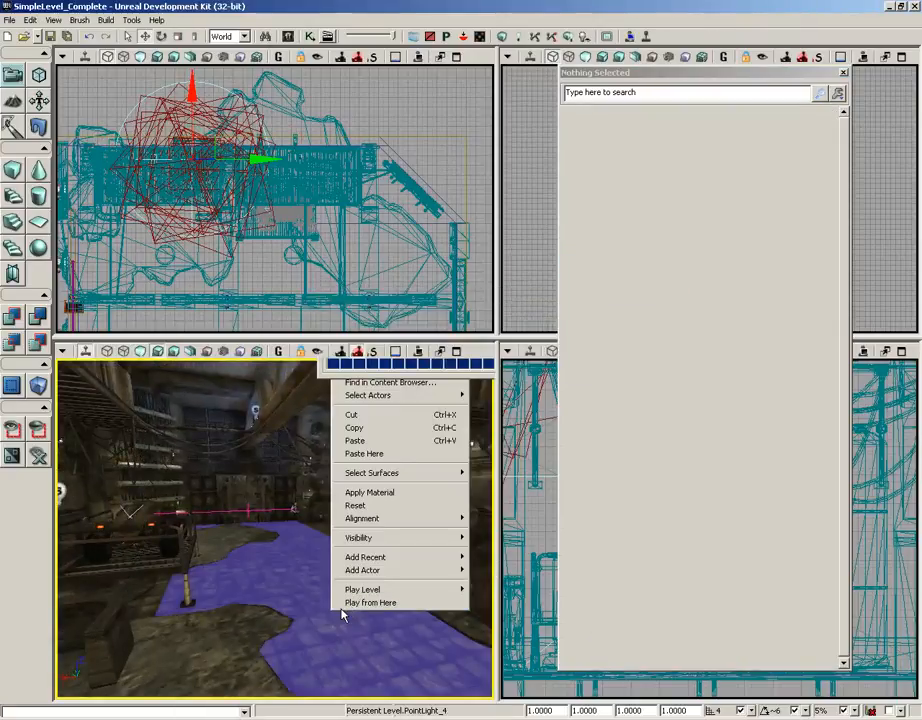
{"action": "key", "text": "w"}
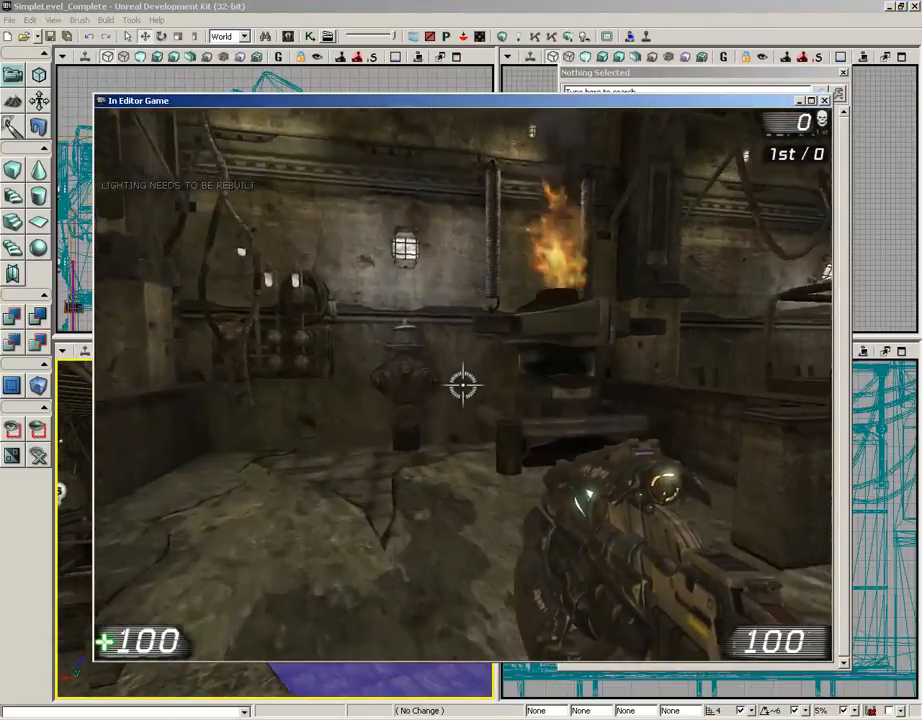
{"action": "key", "text": "w"}
{"action": "key", "text": "d"}
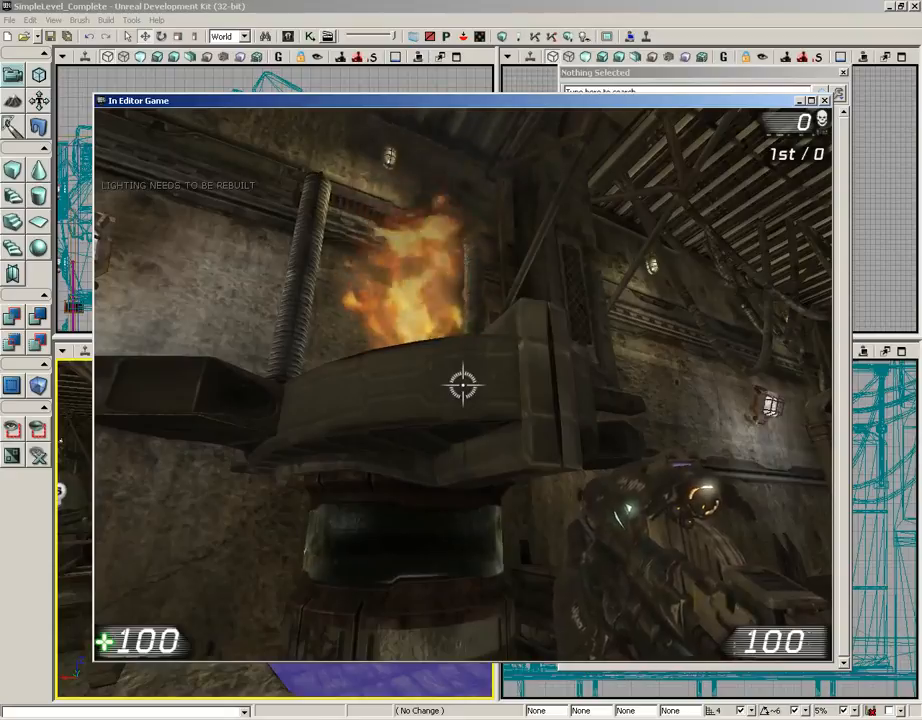
{"action": "key", "text": "Escape"}
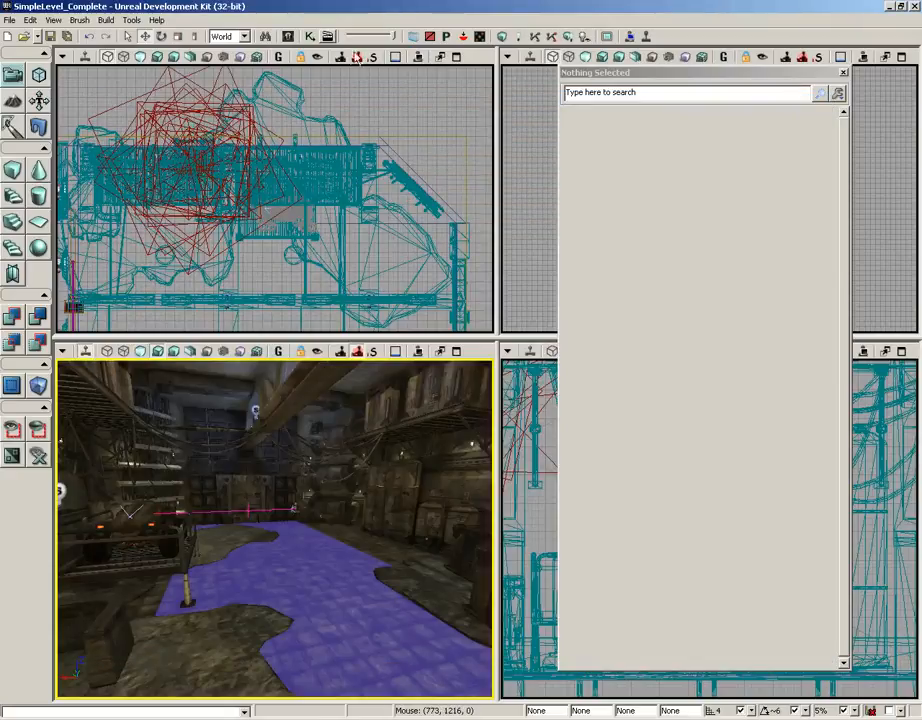
Search all assets in the Content Browser for fire_small and select the fire_small01 sound
{"action": "left_click", "coordinate": [286, 37]}
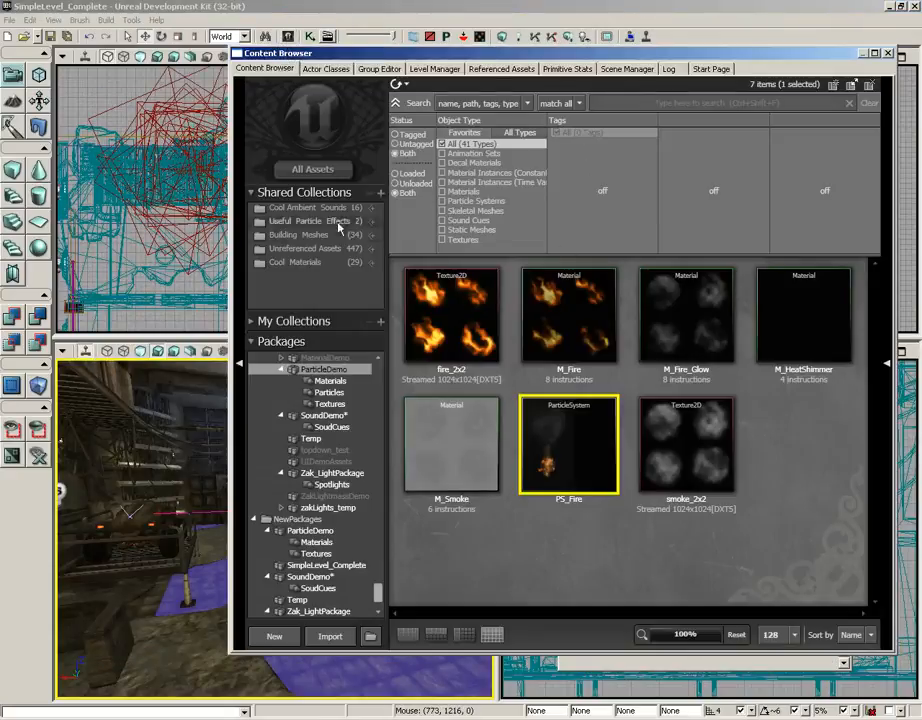
{"action": "left_click", "coordinate": [313, 170]}
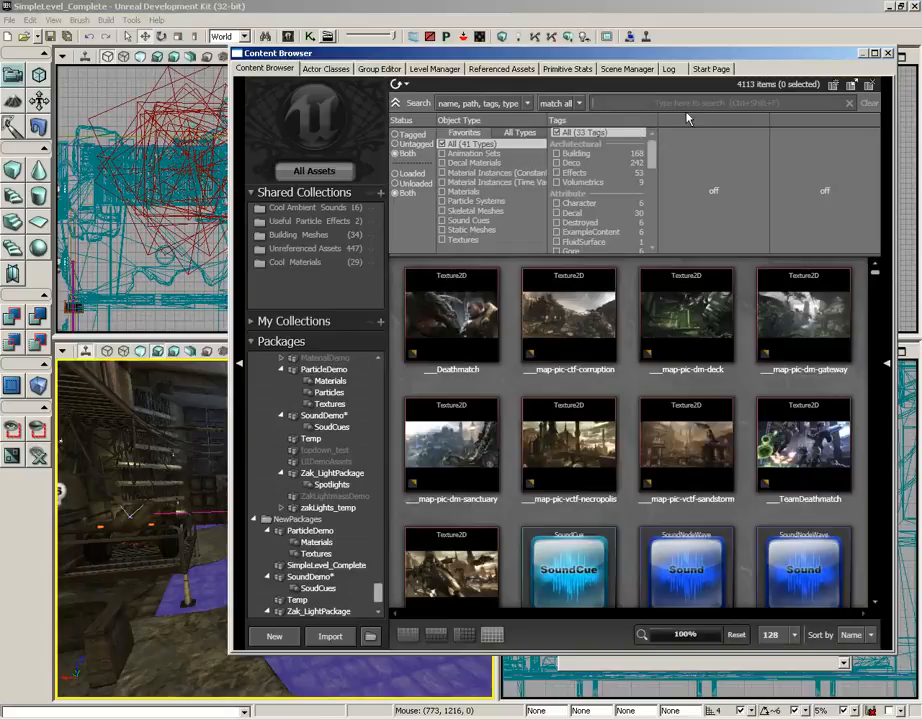
{"action": "type", "text": "e_small"}
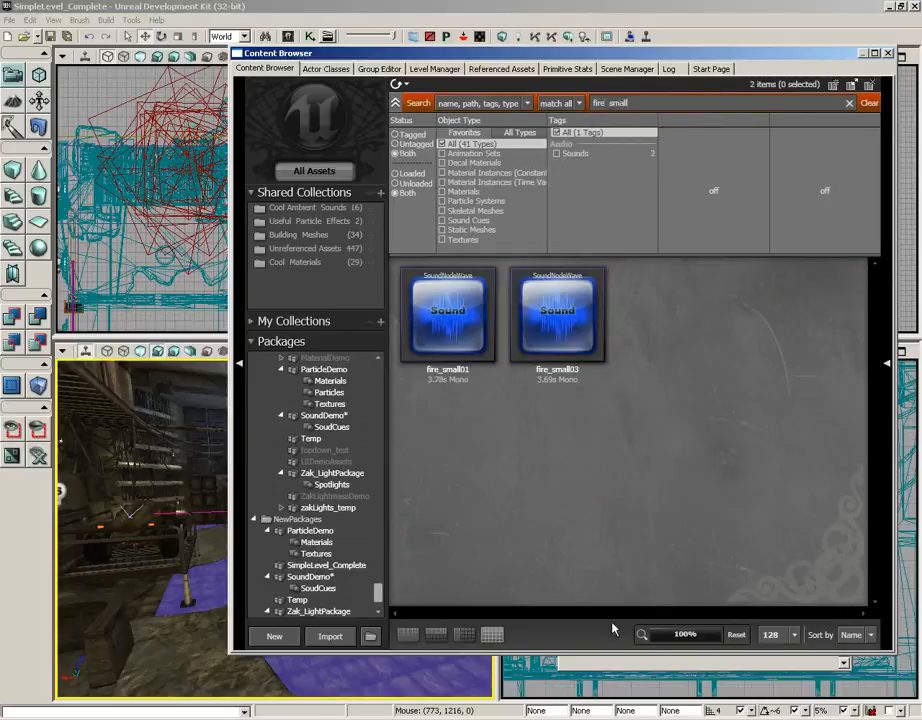
{"action": "left_click", "coordinate": [450, 315]}
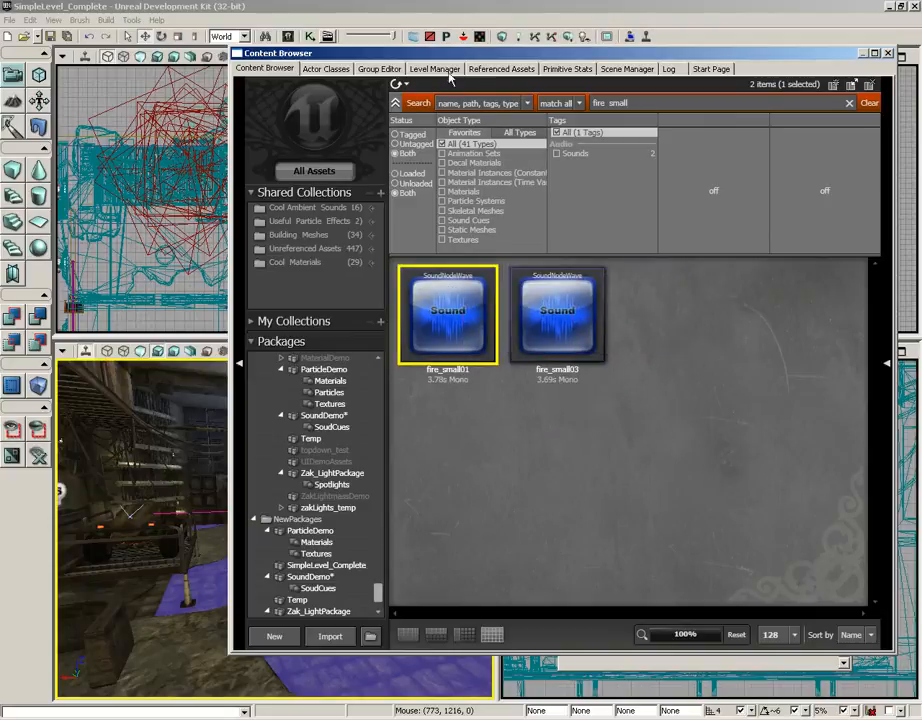
Add an AmbientSoundSimple actor using fire_small01 on the floor in front of the forge
{"action": "left_click_drag", "start_coordinate": [425, 52], "coordinate": [543, 53]}
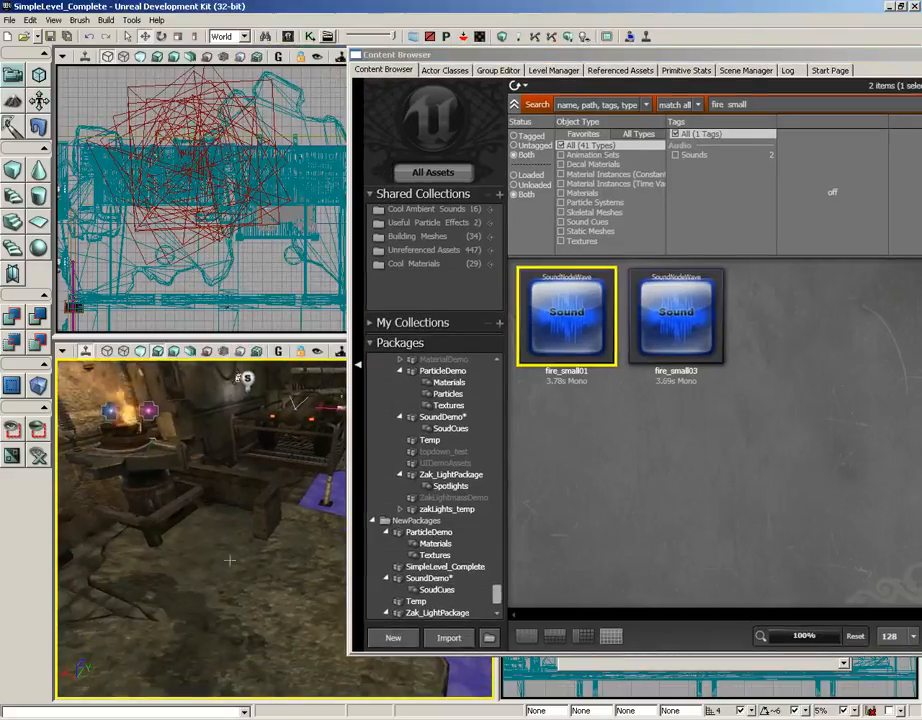
{"action": "right_click", "coordinate": [185, 577]}
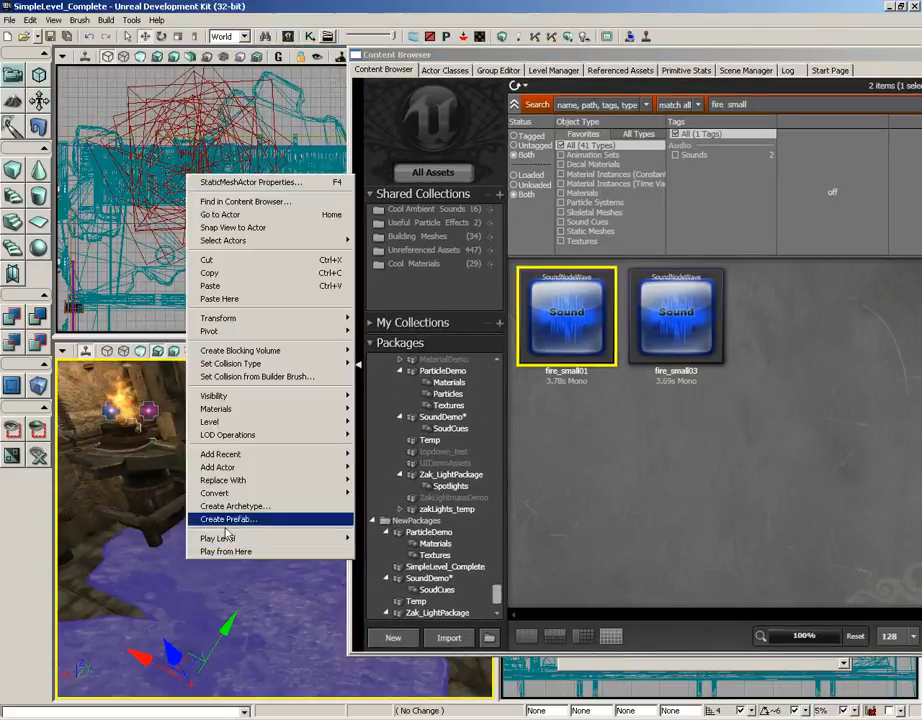
{"action": "mouse_move", "coordinate": [227, 468]}
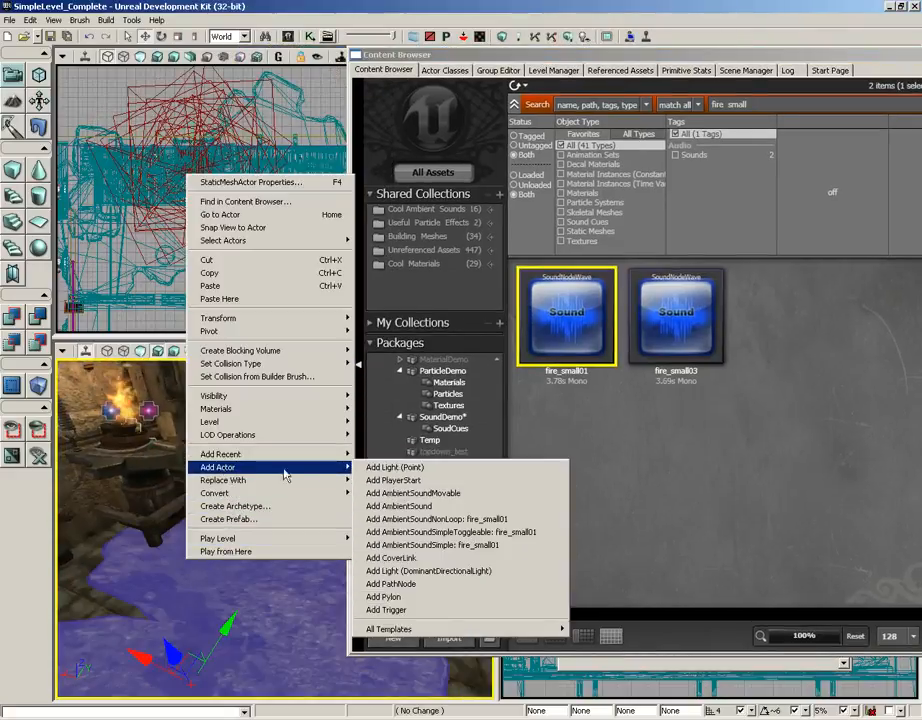
{"action": "left_click", "coordinate": [427, 546]}
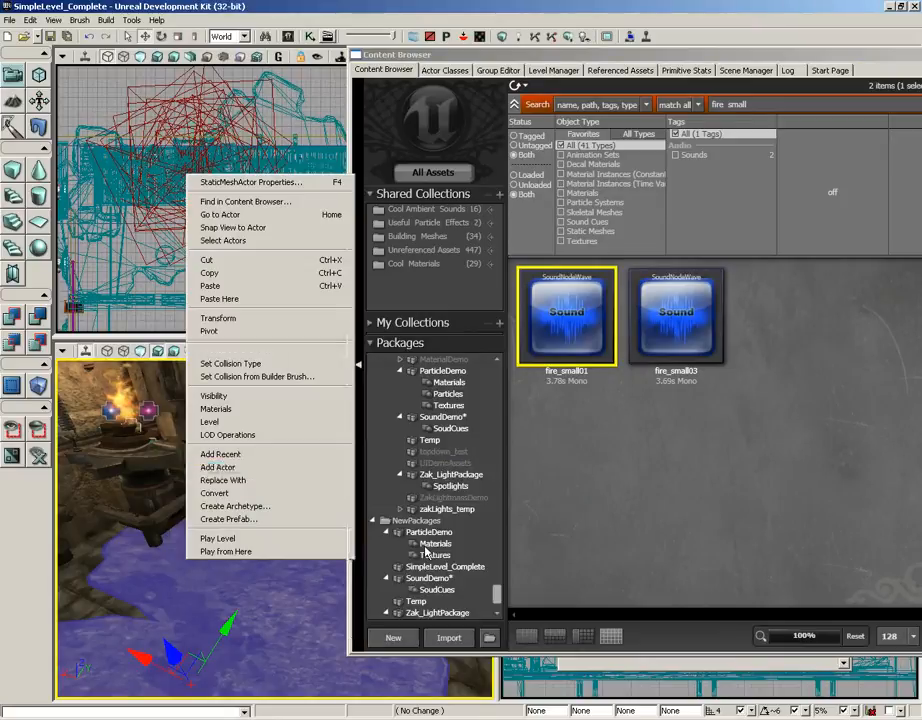
Move the ambient sound actor up and across the room until it sits in the forge's flames
{"action": "left_click_drag", "start_coordinate": [175, 530], "coordinate": [161, 425]}
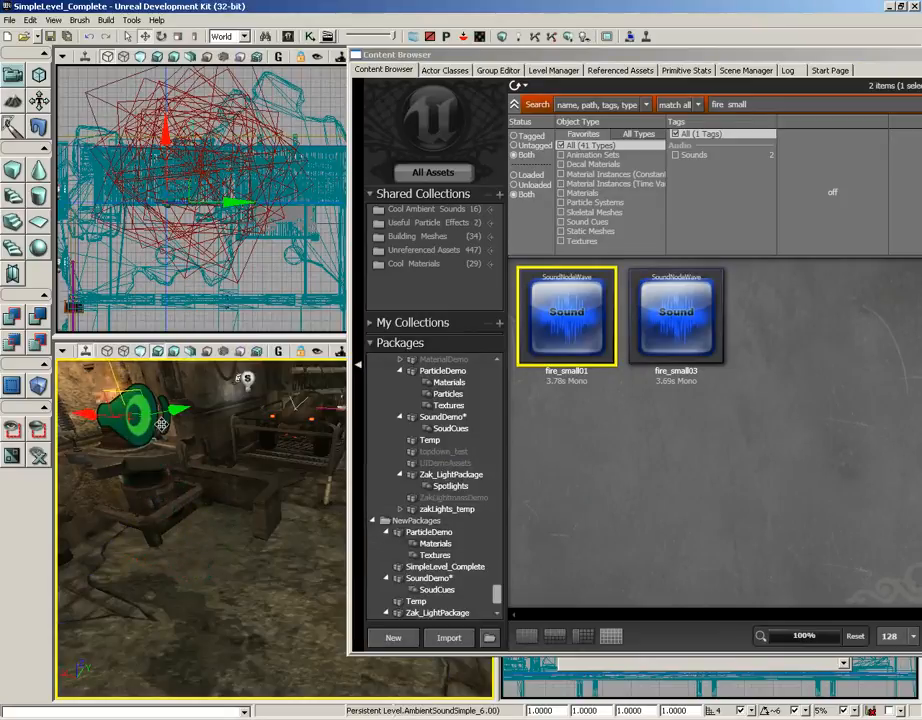
{"action": "right_click_drag", "start_coordinate": [161, 425], "coordinate": [166, 453]}
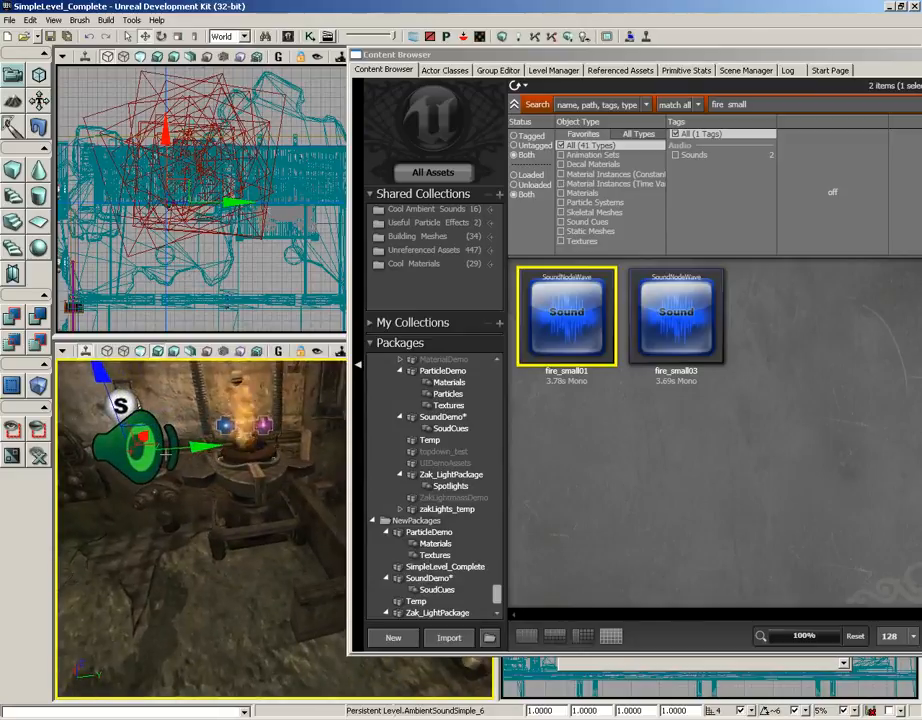
{"action": "left_click_drag", "start_coordinate": [193, 447], "coordinate": [245, 447]}
{"action": "right_click_drag", "start_coordinate": [245, 447], "coordinate": [248, 484]}
{"action": "left_click_drag", "start_coordinate": [262, 419], "coordinate": [162, 411]}
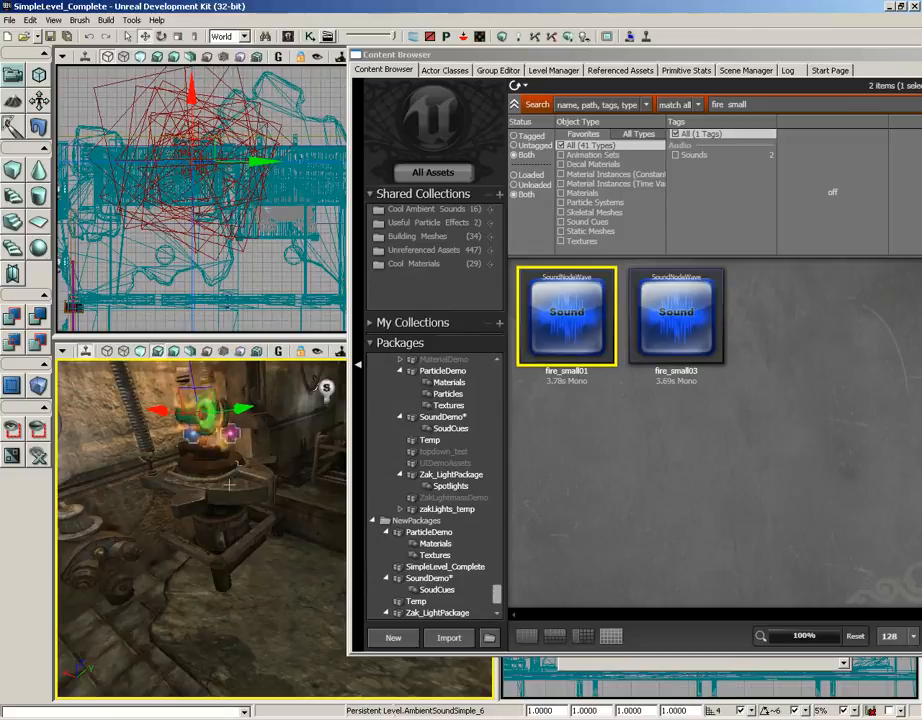
Open the forge ambient sound actor's properties, clear away the Content Browser, and expand the Ambient Properties
{"action": "key", "text": "F4"}
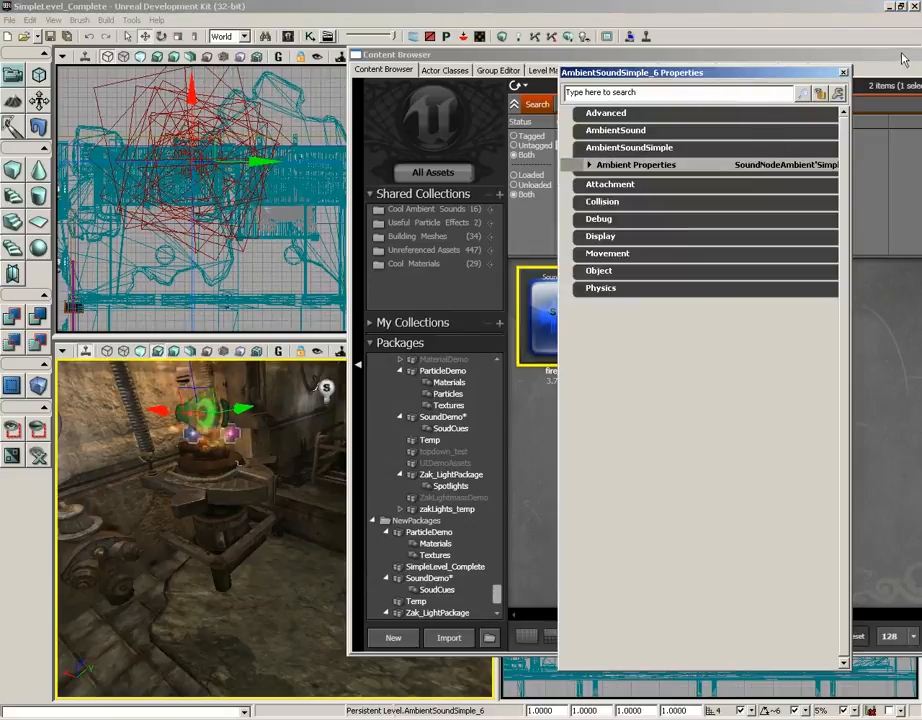
{"action": "left_click_drag", "start_coordinate": [905, 57], "coordinate": [757, 58]}
{"action": "left_click", "coordinate": [857, 57]}
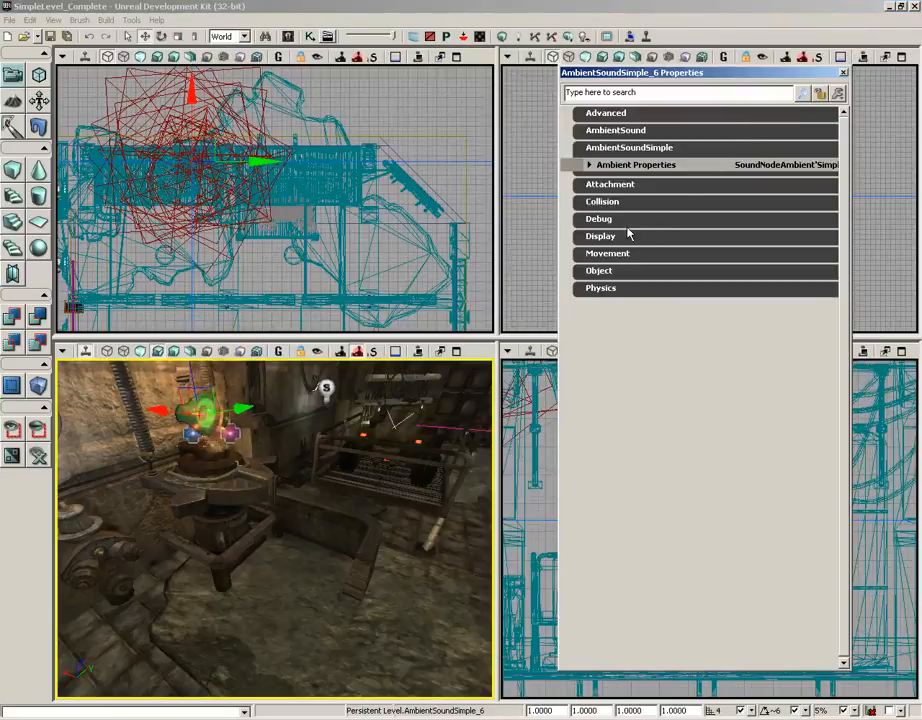
{"action": "left_click", "coordinate": [590, 166]}
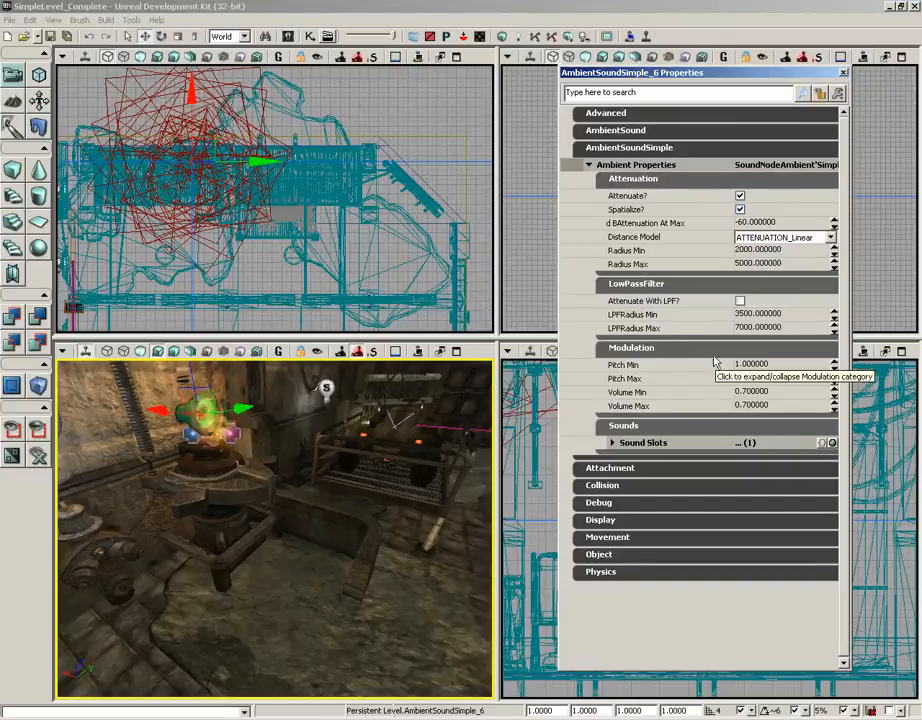
Set the ambient sound's attenuation Radius Min to 512 and Radius Max to 720
{"action": "left_click_drag", "start_coordinate": [445, 397], "coordinate": [462, 472]}
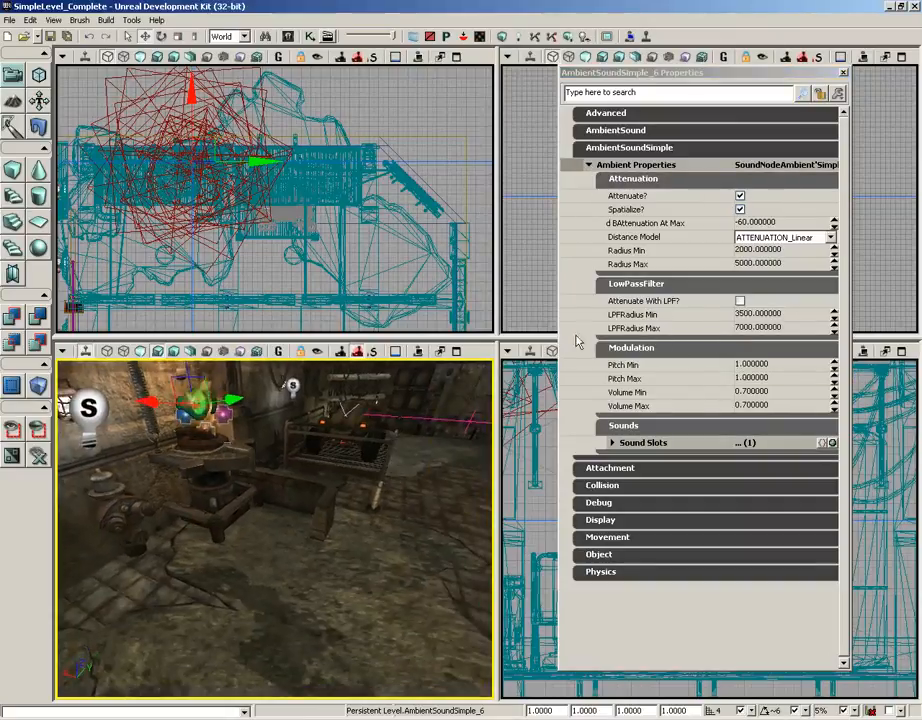
{"action": "left_click", "coordinate": [767, 251]}
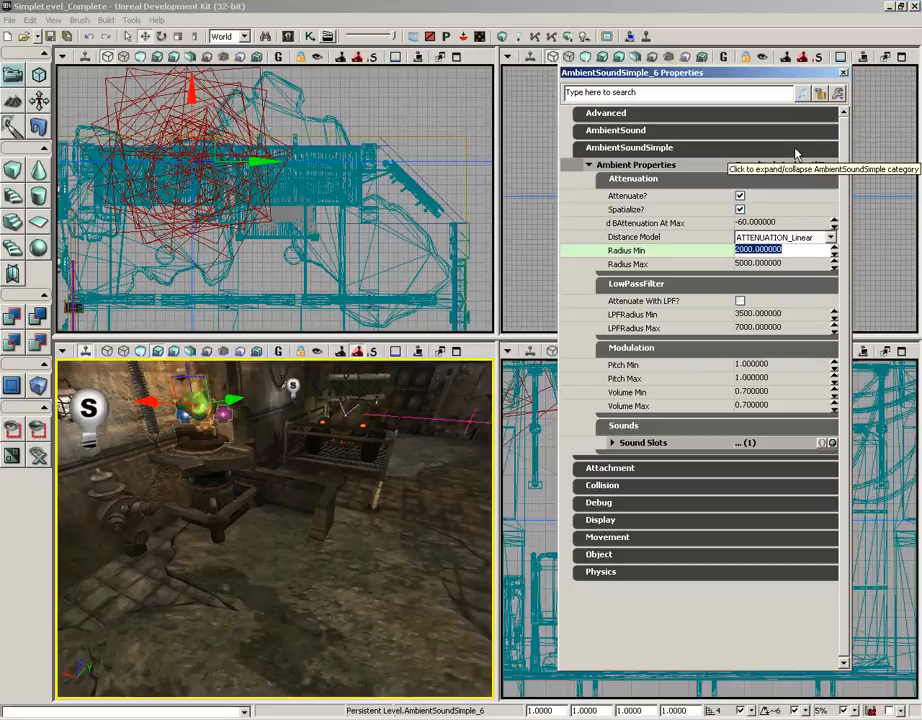
{"action": "type", "text": "512"}
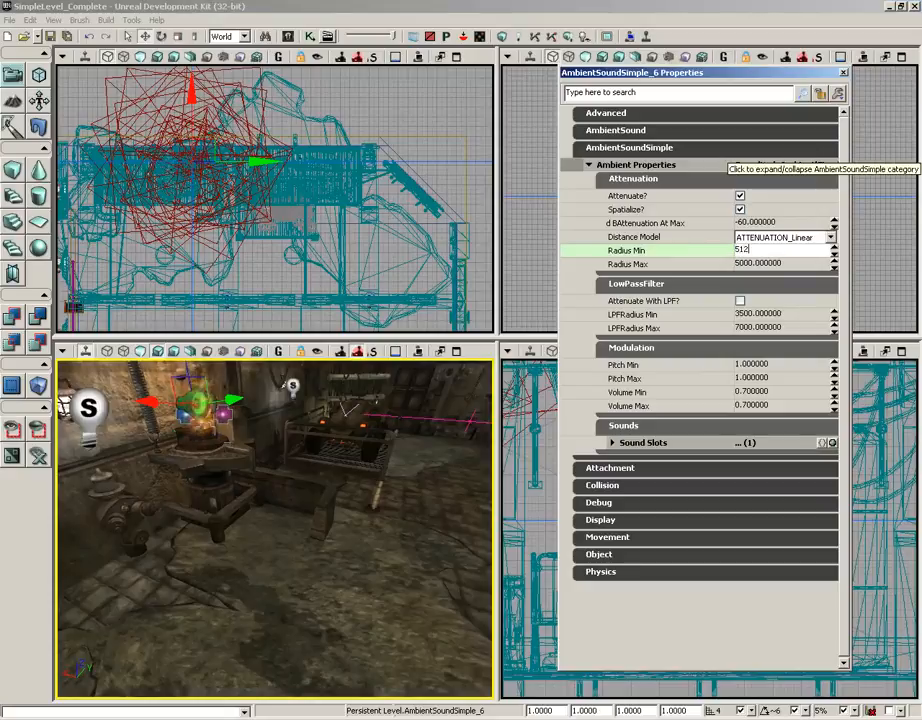
{"action": "key", "text": "Tab"}
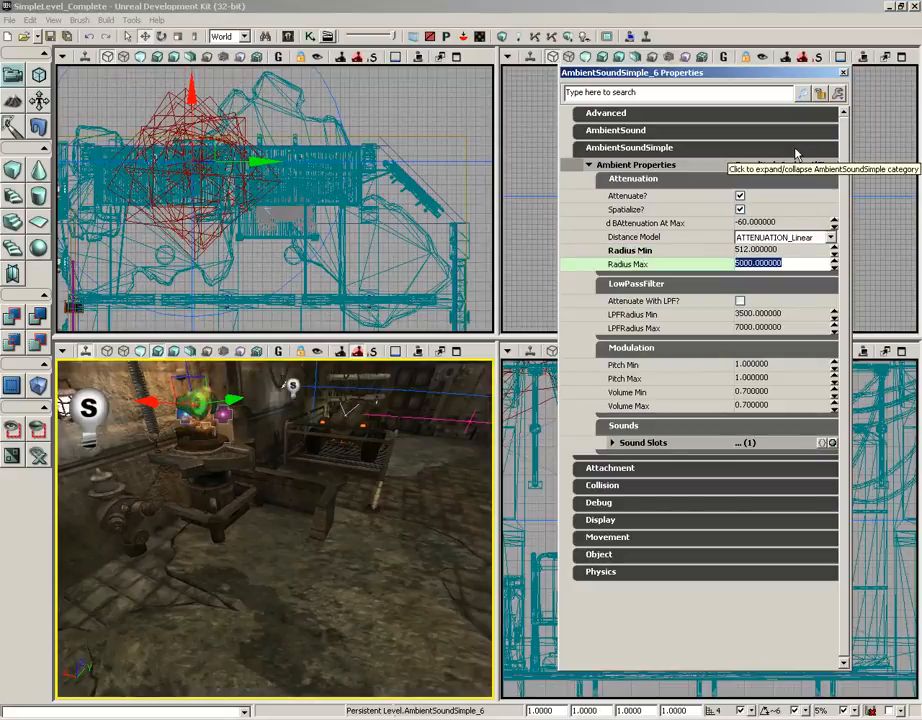
{"action": "type", "text": "720"}
{"action": "key", "text": "Return"}
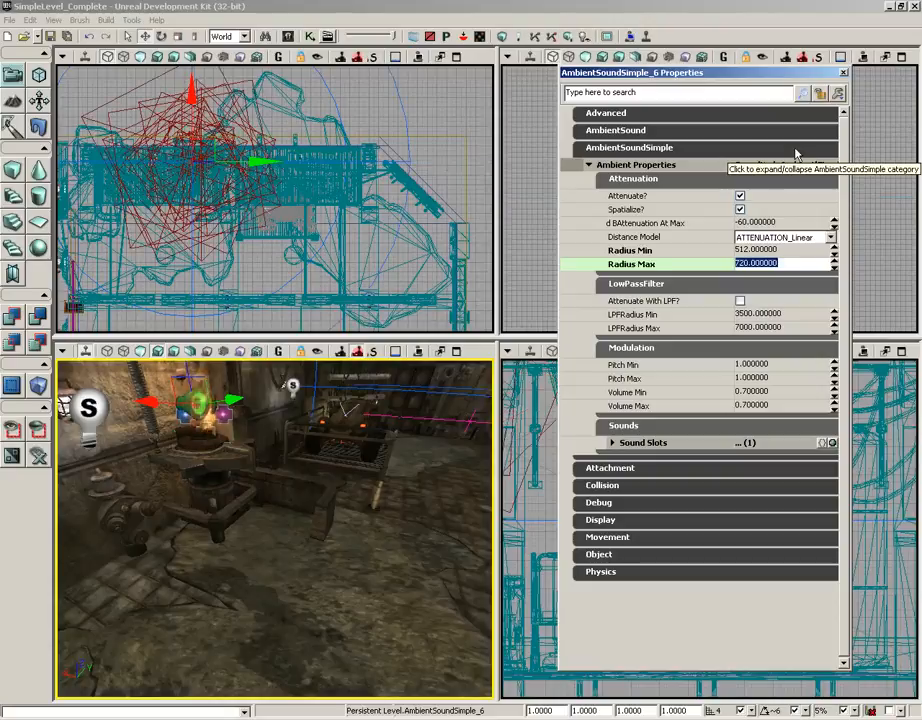
Play the level from the floor near the forge, walk away and back to test the sound's falloff, then end play and deselect the floor
{"action": "left_click_drag", "start_coordinate": [370, 545], "coordinate": [277, 622]}
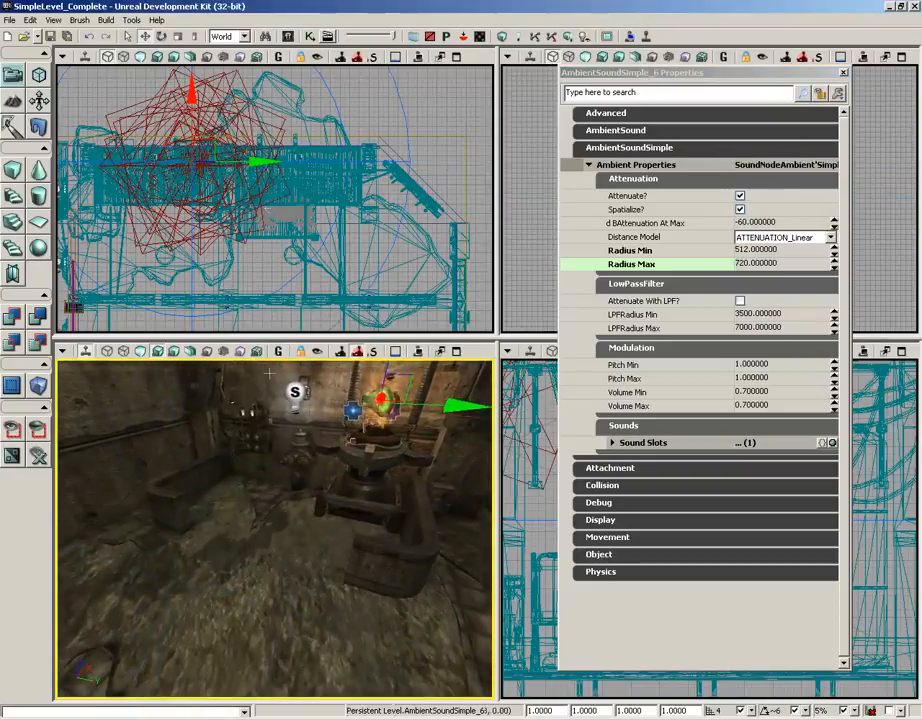
{"action": "right_click", "coordinate": [277, 622]}
{"action": "left_click", "coordinate": [331, 596]}
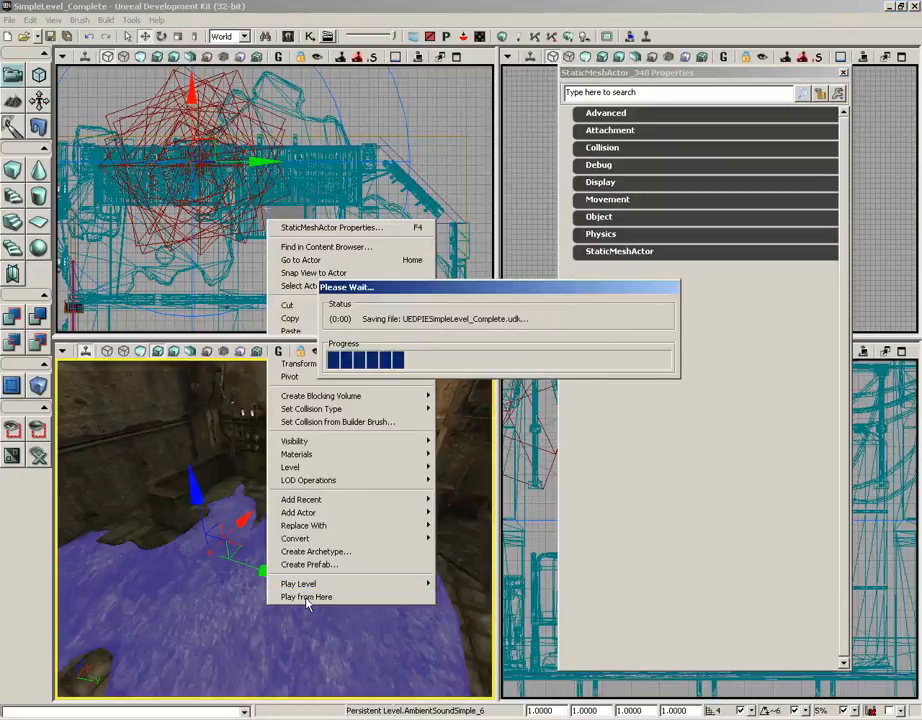
{"action": "key", "text": "w"}
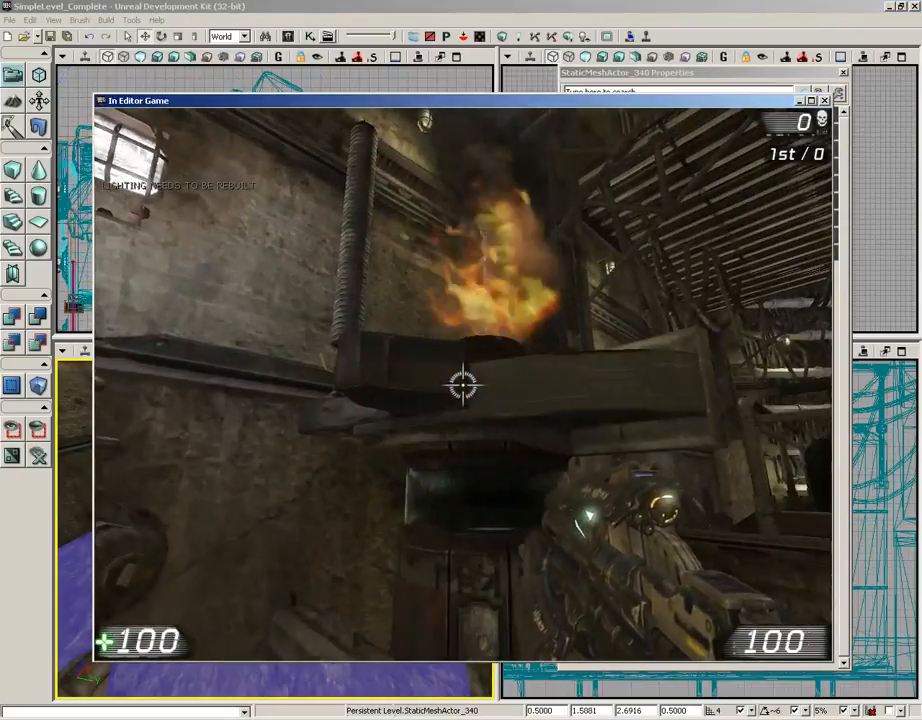
{"action": "key", "text": "w"}
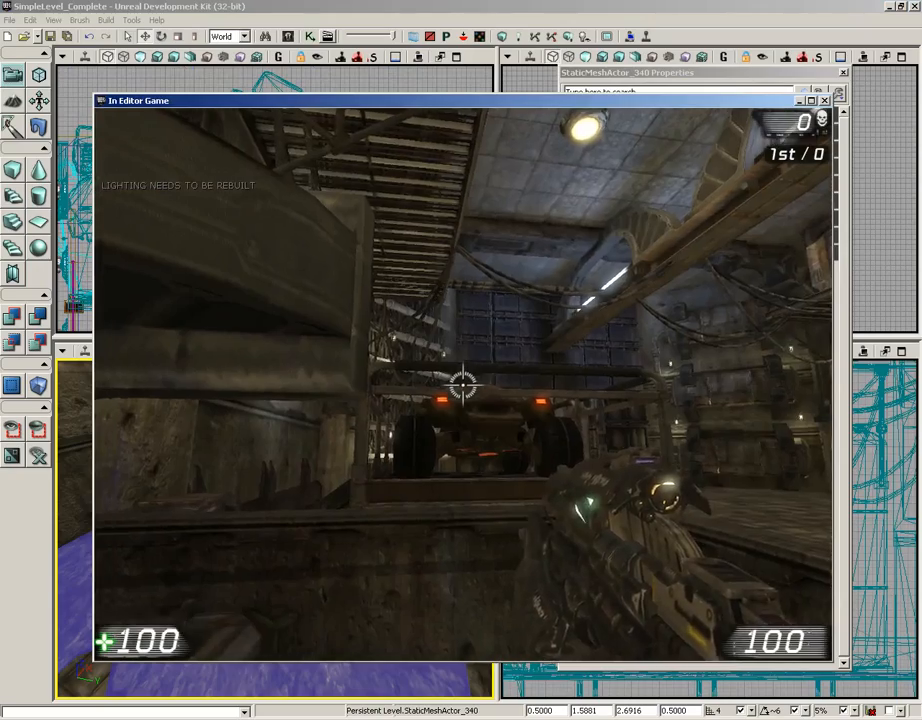
{"action": "key", "text": "d"}
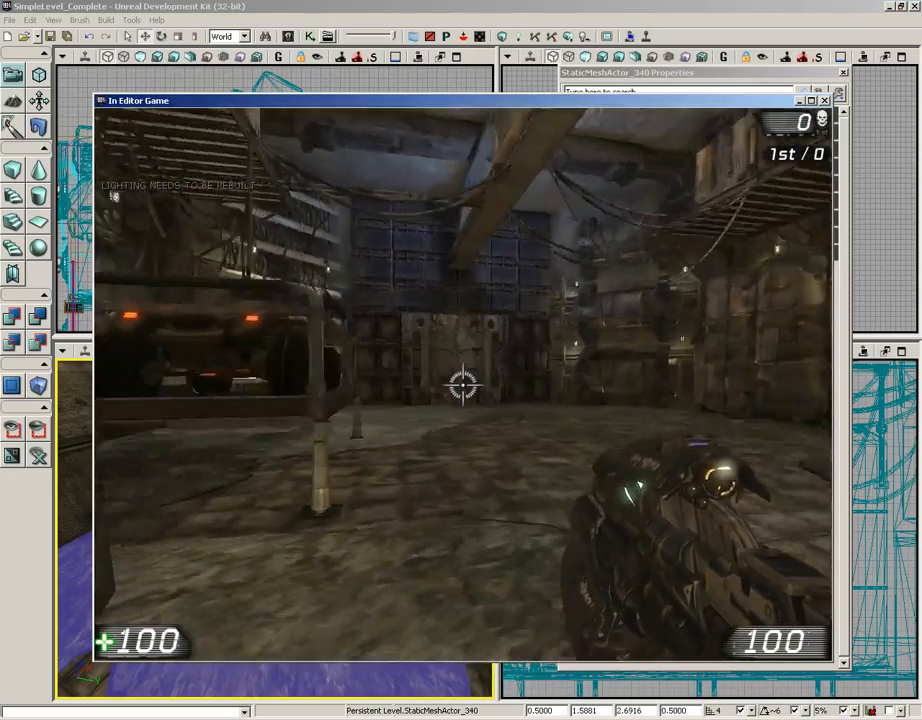
{"action": "key", "text": "s"}
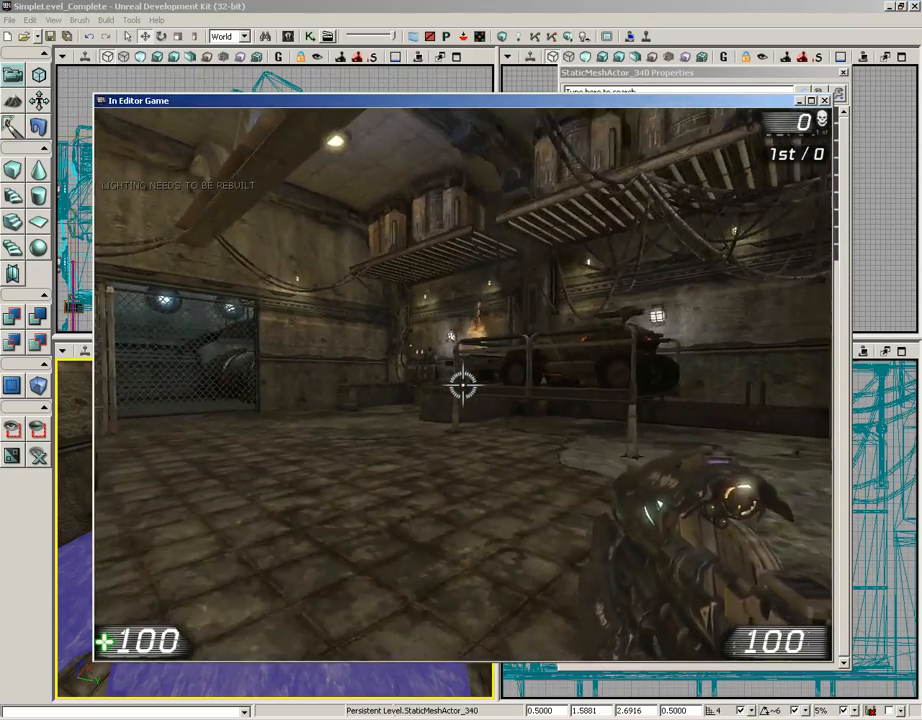
{"action": "key", "text": "w"}
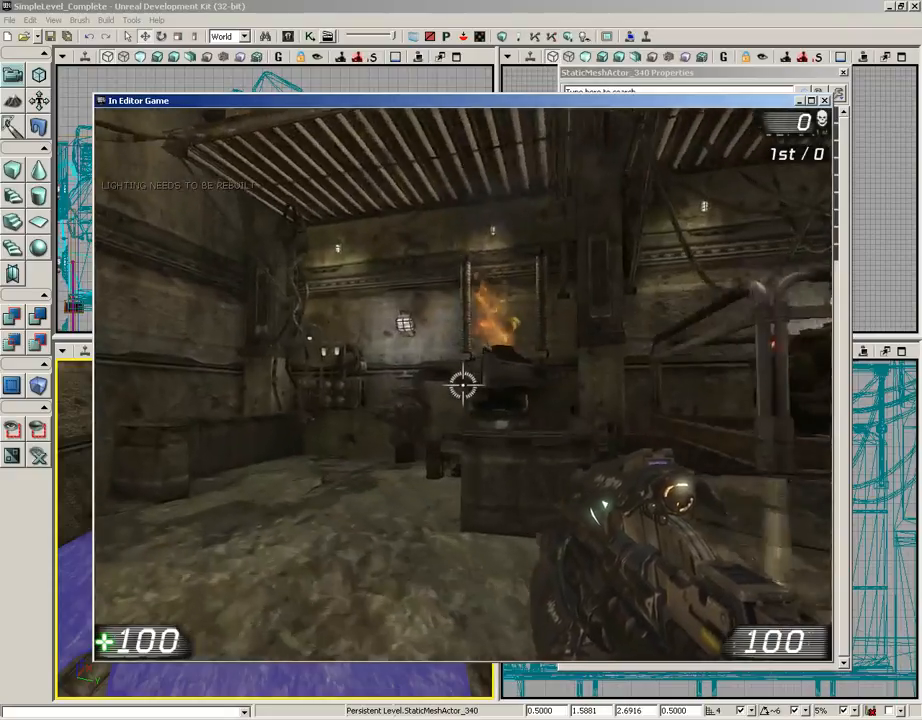
{"action": "key", "text": "Escape"}
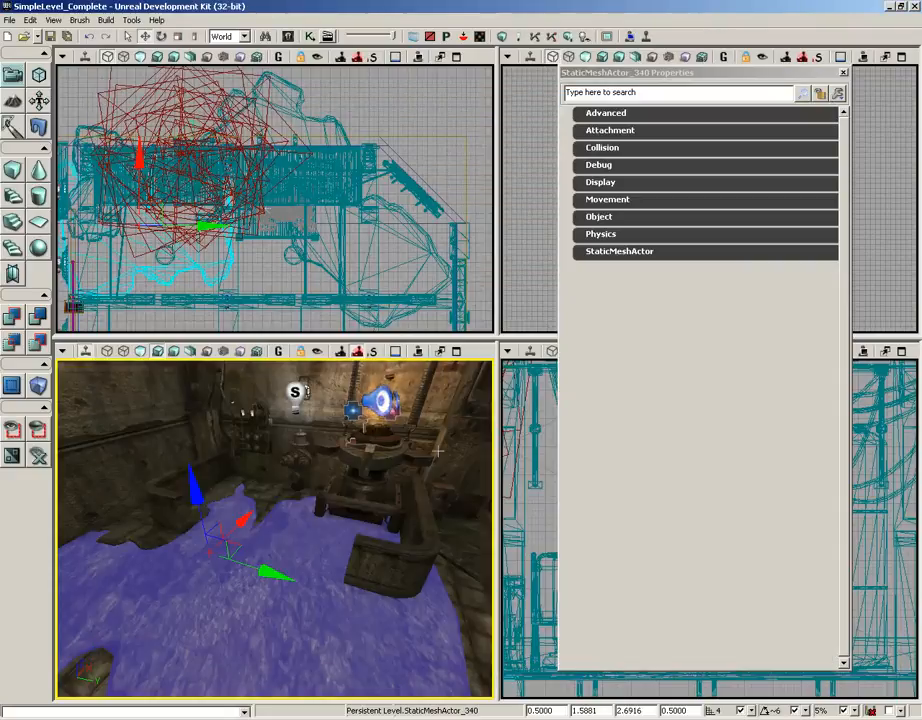
{"action": "right_click_drag", "start_coordinate": [399, 533], "coordinate": [418, 500]}
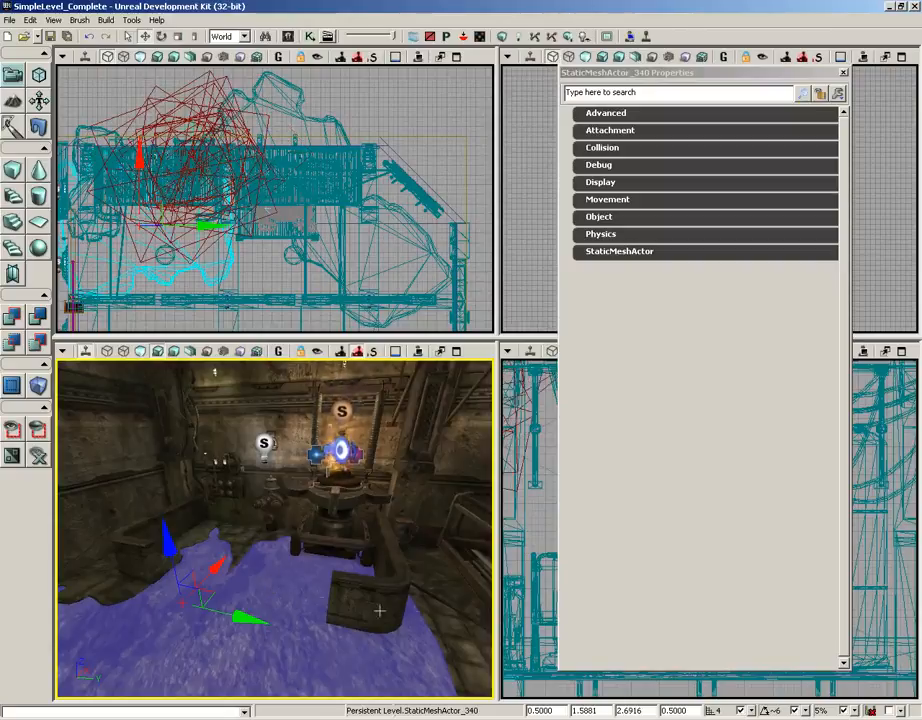
{"action": "key", "text": "Escape"}
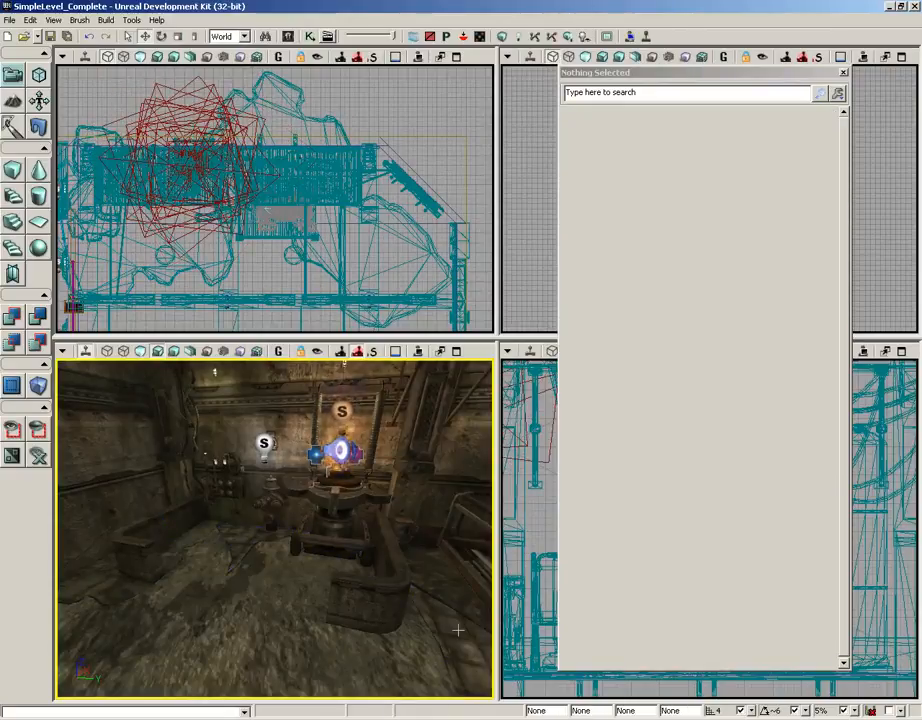